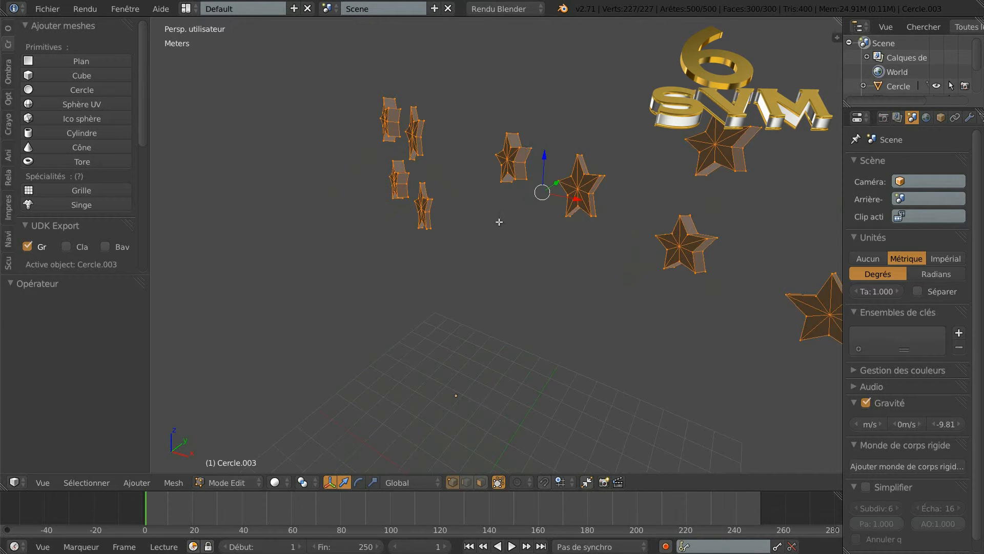
Step: Examine the arrangement of the existing star meshes from several angles and distances
{"action": "middle_click_drag", "start_coordinate": [502, 231], "coordinate": [478, 252], "text": "shift"}
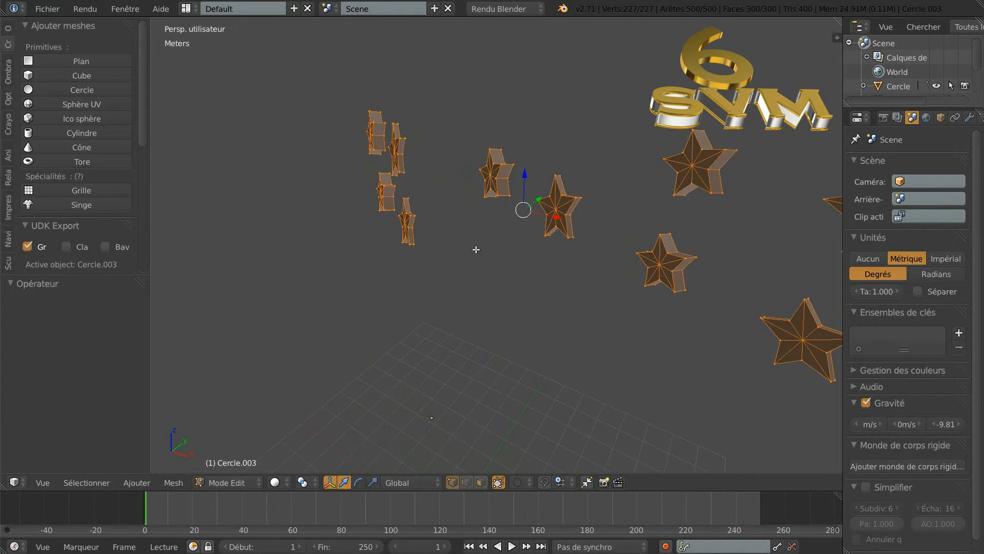
{"action": "middle_click_drag", "start_coordinate": [562, 324], "coordinate": [606, 316]}
{"action": "scroll", "coordinate": [606, 322], "scroll_direction": "up", "scroll_amount": 1}
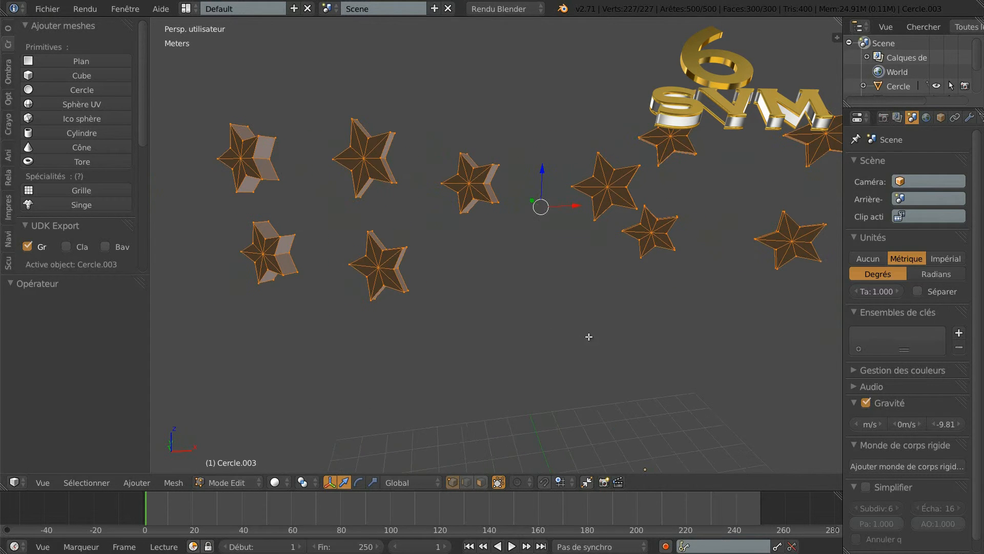
{"action": "scroll", "coordinate": [581, 335], "scroll_direction": "down", "scroll_amount": 1}
{"action": "scroll", "coordinate": [582, 334], "scroll_direction": "down", "scroll_amount": 3}
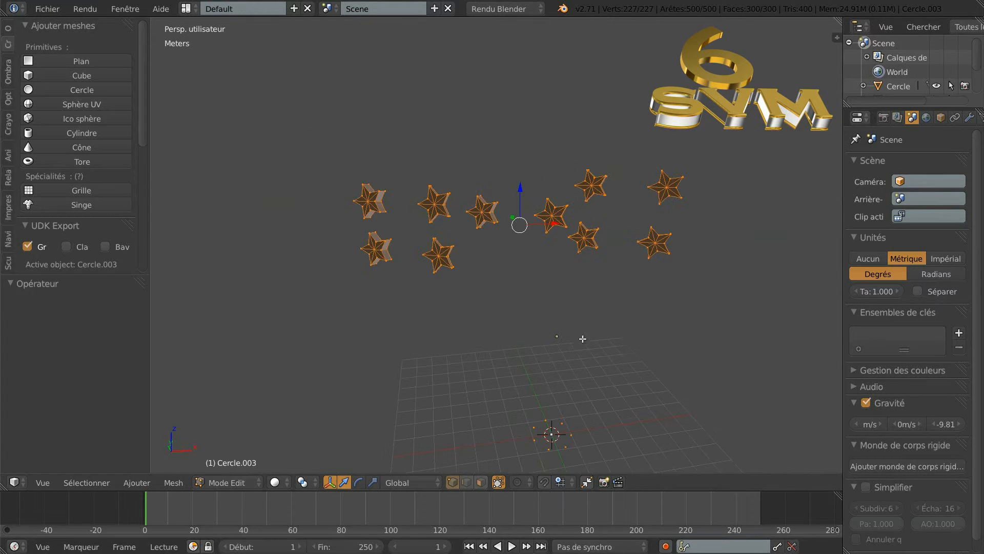
{"action": "scroll", "coordinate": [578, 345], "scroll_direction": "up", "scroll_amount": 2}
{"action": "scroll", "coordinate": [573, 338], "scroll_direction": "up", "scroll_amount": 1}
{"action": "middle_click_drag", "start_coordinate": [574, 338], "coordinate": [562, 338], "text": "shift"}
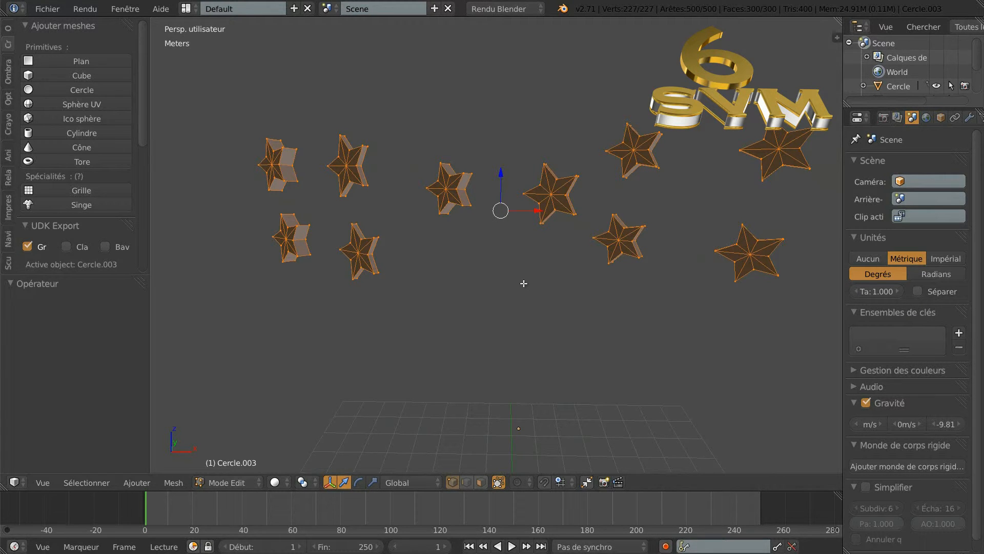
{"action": "scroll", "coordinate": [521, 283], "scroll_direction": "down", "scroll_amount": 1}
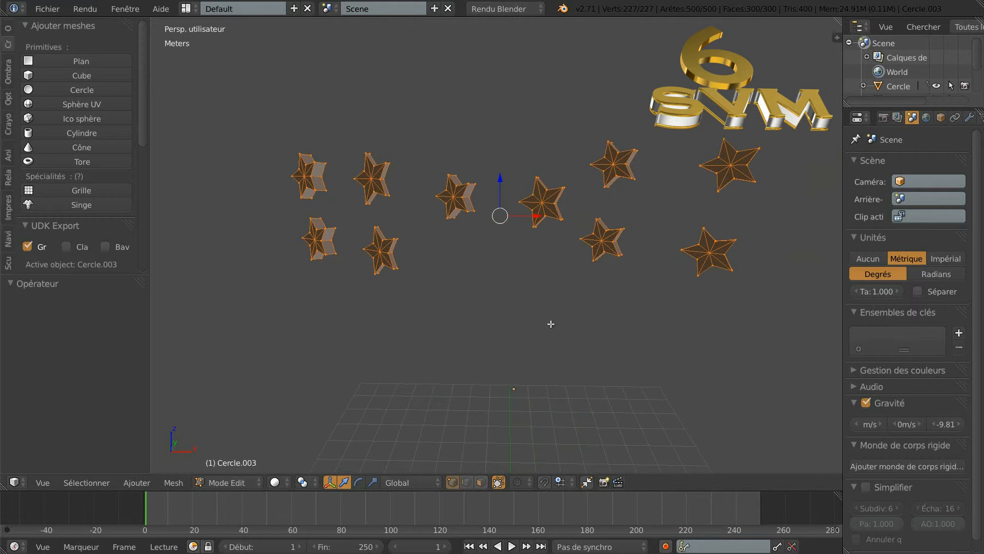
{"action": "scroll", "coordinate": [544, 315], "scroll_direction": "down", "scroll_amount": 1}
{"action": "scroll", "coordinate": [542, 306], "scroll_direction": "down", "scroll_amount": 1, "text": "shift"}
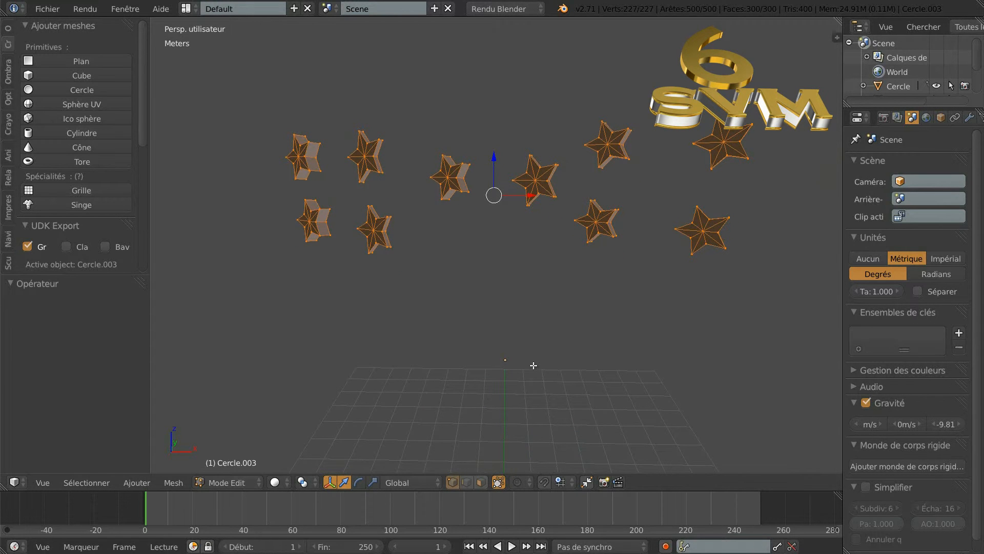
{"action": "middle_click_drag", "start_coordinate": [536, 376], "coordinate": [540, 347], "text": "shift"}
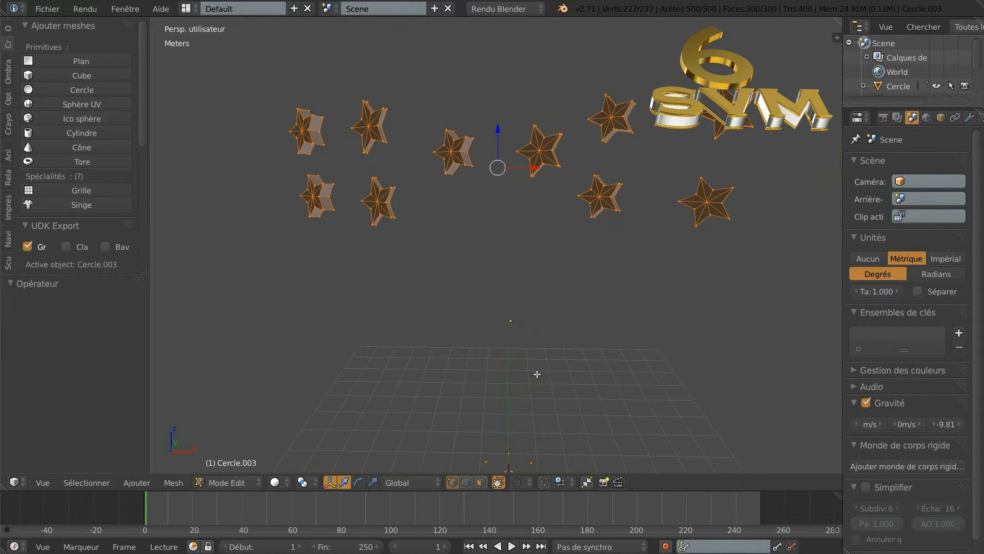
{"action": "scroll", "coordinate": [538, 359], "scroll_direction": "down", "scroll_amount": 1}
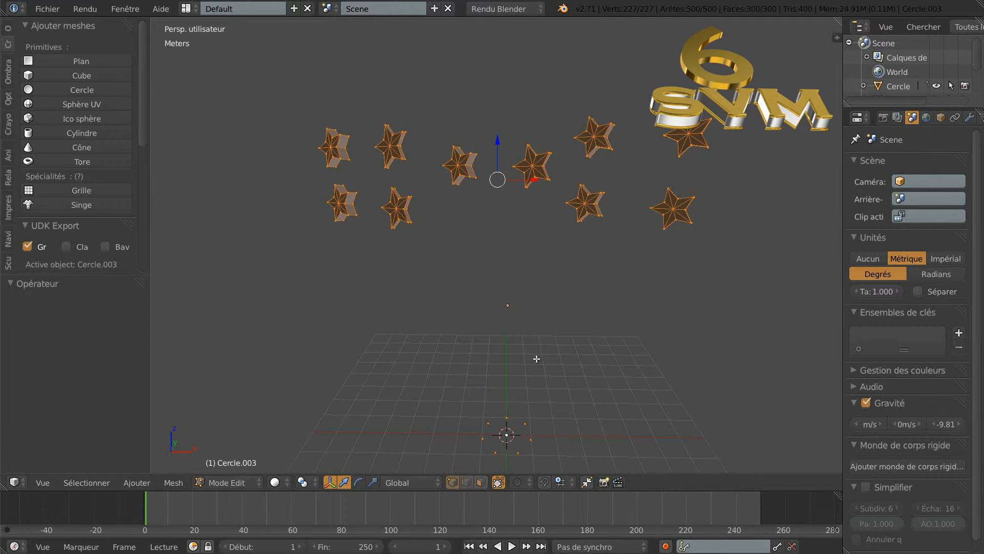
Step: Leave mesh editing, add a circle with 7 vertices and a 1 m radius at the origin, and view it from above
{"action": "key", "text": "Tab"}
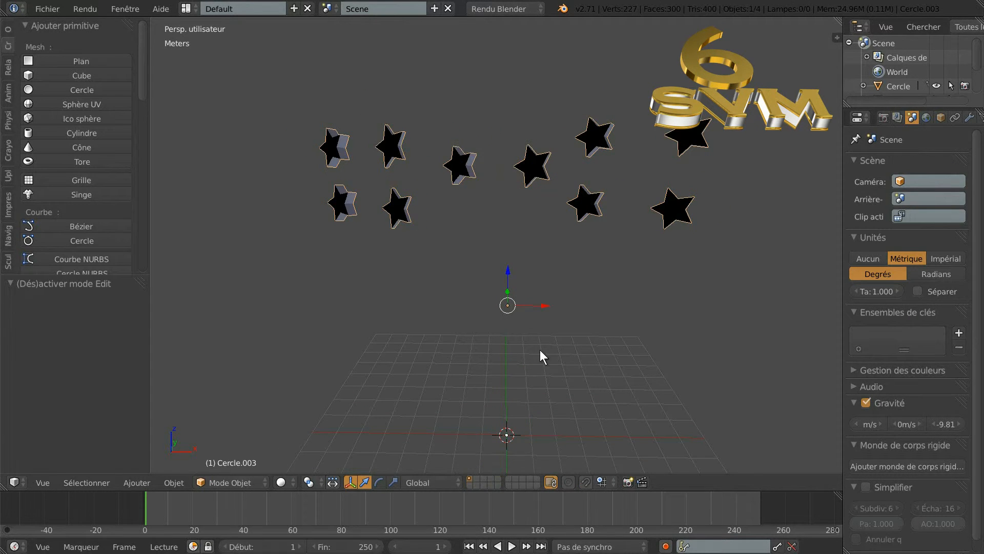
{"action": "left_click", "coordinate": [48, 89]}
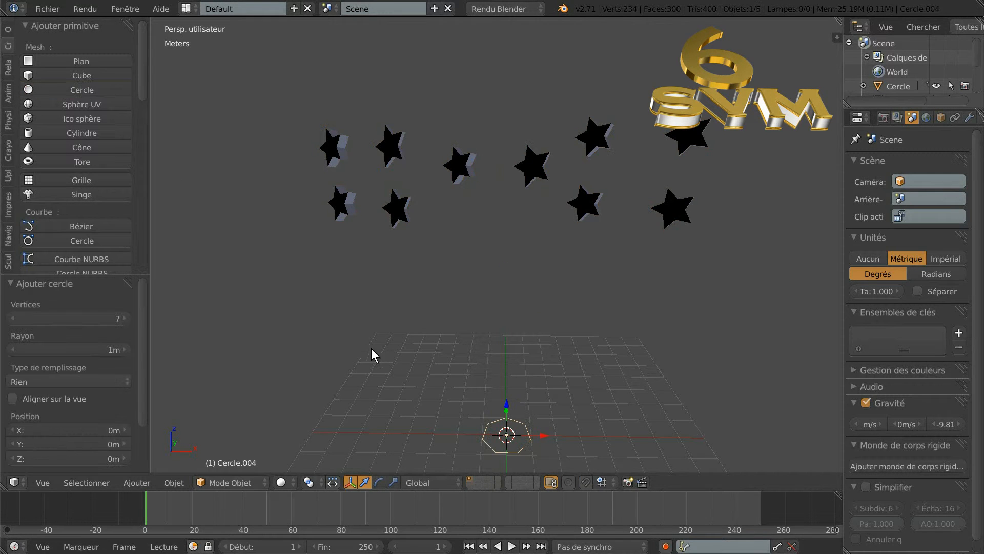
{"action": "middle_click_drag", "start_coordinate": [645, 408], "coordinate": [632, 361], "text": "shift"}
{"action": "key", "text": "KP_7"}
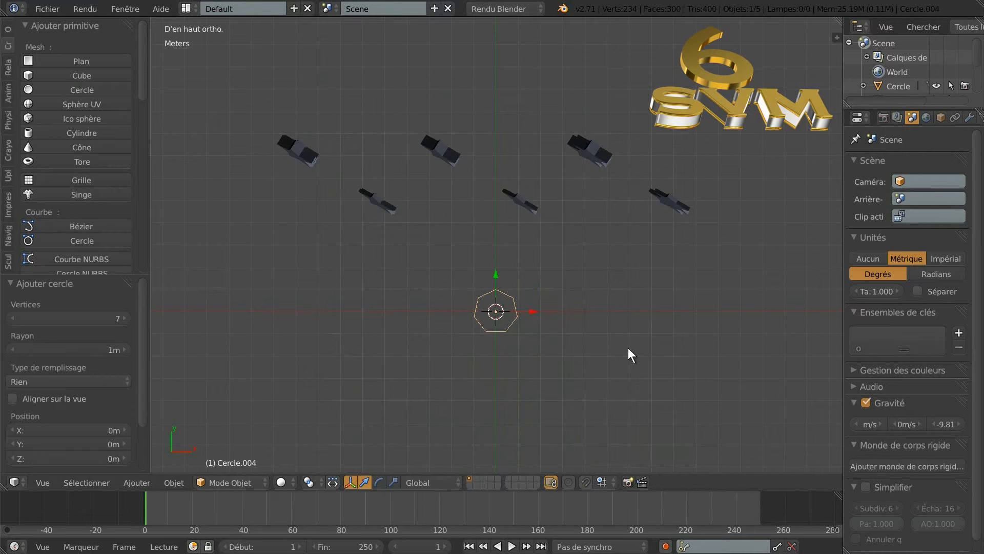
{"action": "scroll", "coordinate": [628, 347], "scroll_direction": "up", "scroll_amount": 3}
{"action": "scroll", "coordinate": [623, 363], "scroll_direction": "up", "scroll_amount": 2}
{"action": "middle_click_drag", "start_coordinate": [614, 375], "coordinate": [615, 259], "text": "shift"}
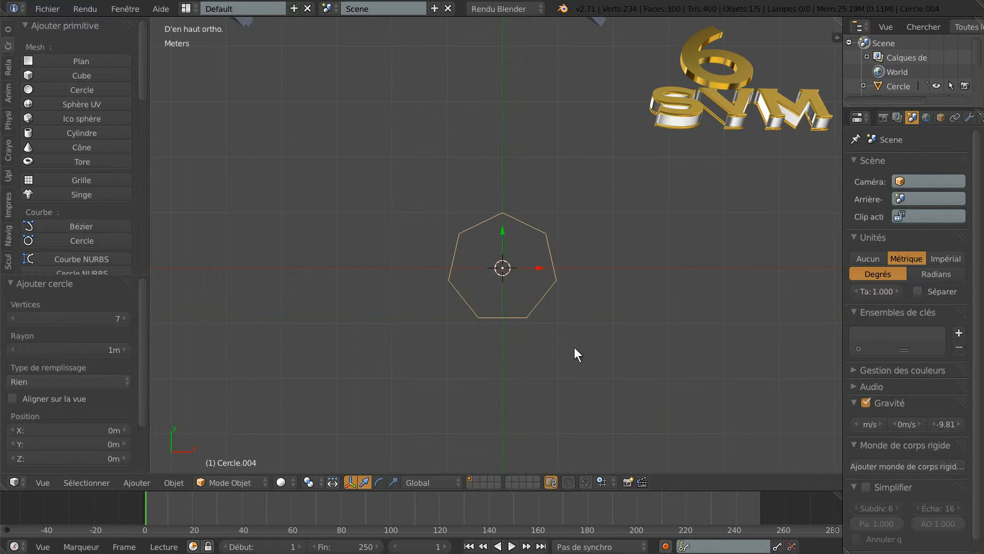
Step: Delete only the edges and faces of the new circle in Edit Mode, keeping its vertices
{"action": "key", "text": "Tab"}
{"action": "scroll", "coordinate": [619, 340], "scroll_direction": "up", "scroll_amount": 3}
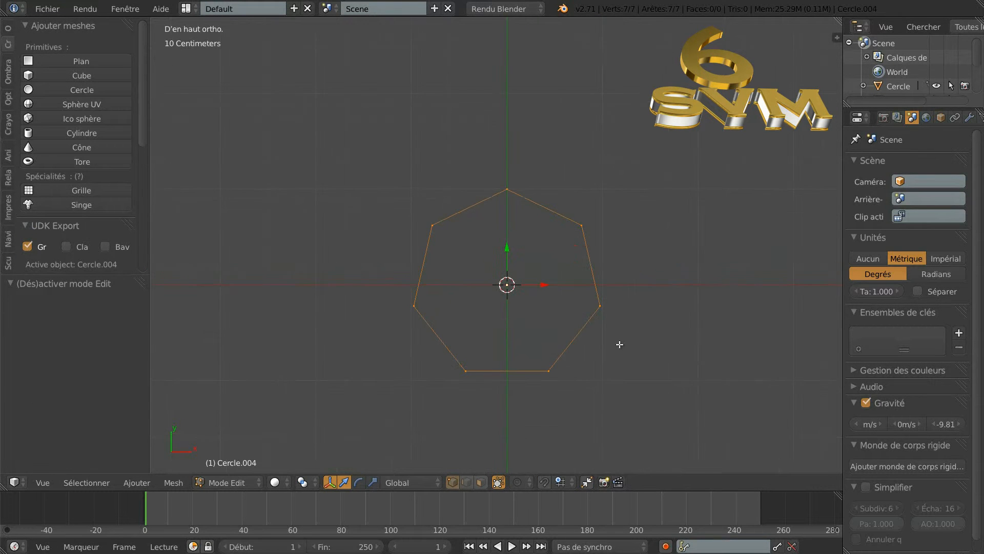
{"action": "key", "text": "x"}
{"action": "left_click", "coordinate": [284, 152]}
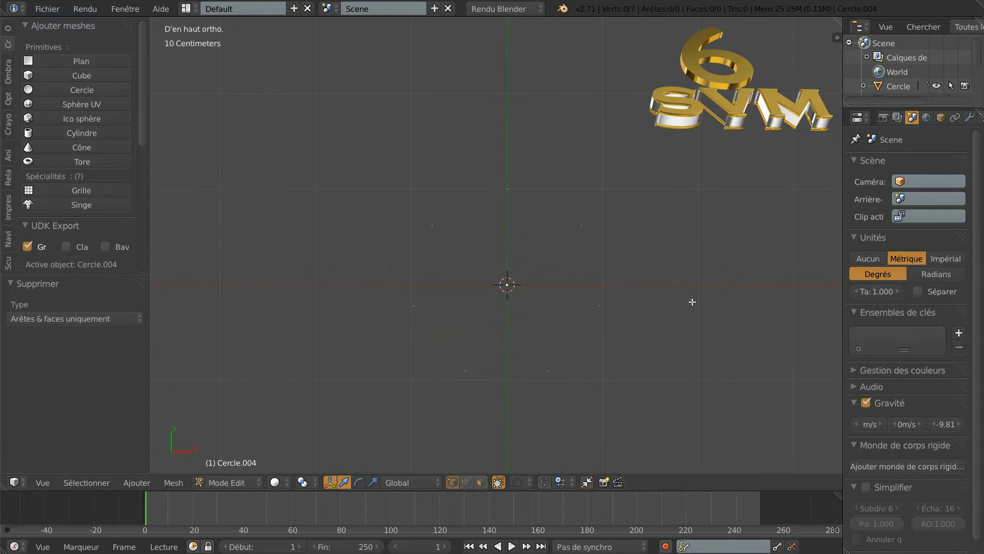
Step: Duplicate all the circle's vertices in place and scale the copy to about 0.617 to make an inner ring
{"action": "key", "text": "a"}
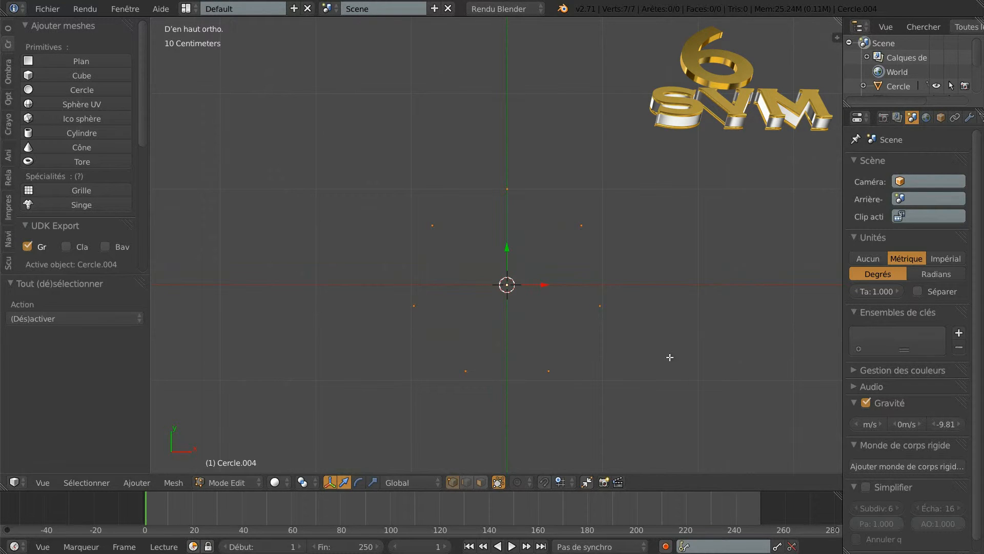
{"action": "key", "text": "shift+d"}
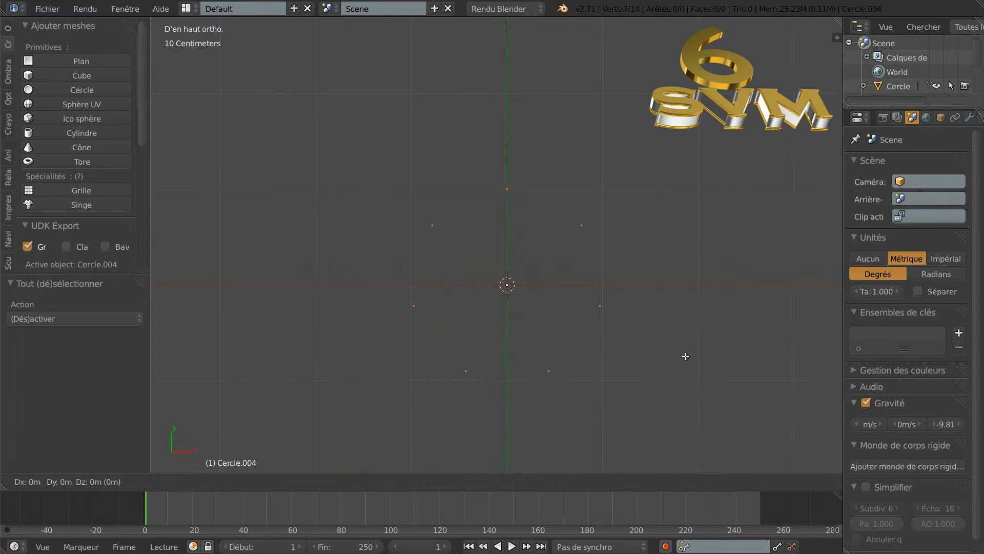
{"action": "key", "text": "s"}
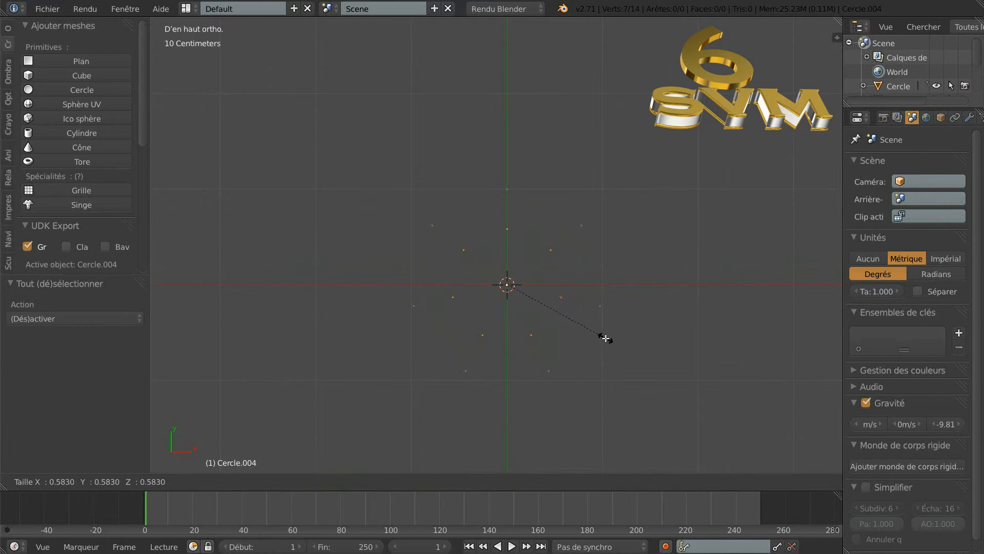
{"action": "left_click", "coordinate": [611, 339]}
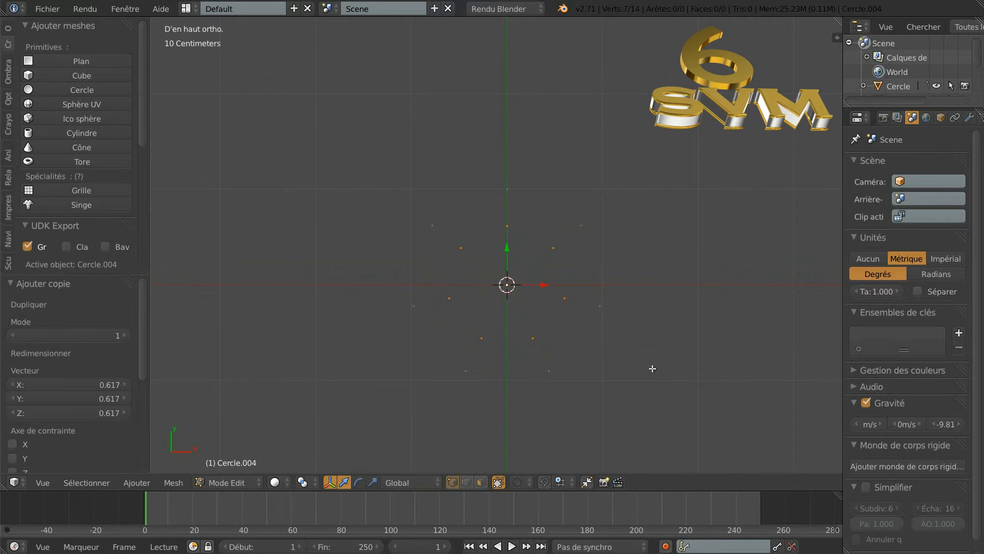
Step: Rotate the inner ring about 28.9°, and fine-tune the rotation so its vertices sit midway between the outer ones
{"action": "key", "text": "r"}
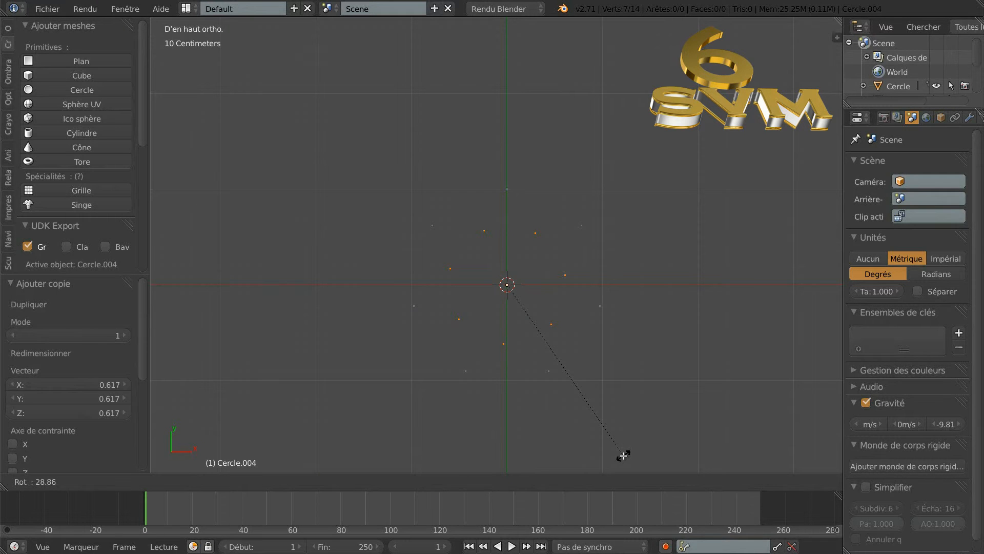
{"action": "left_click", "coordinate": [624, 456]}
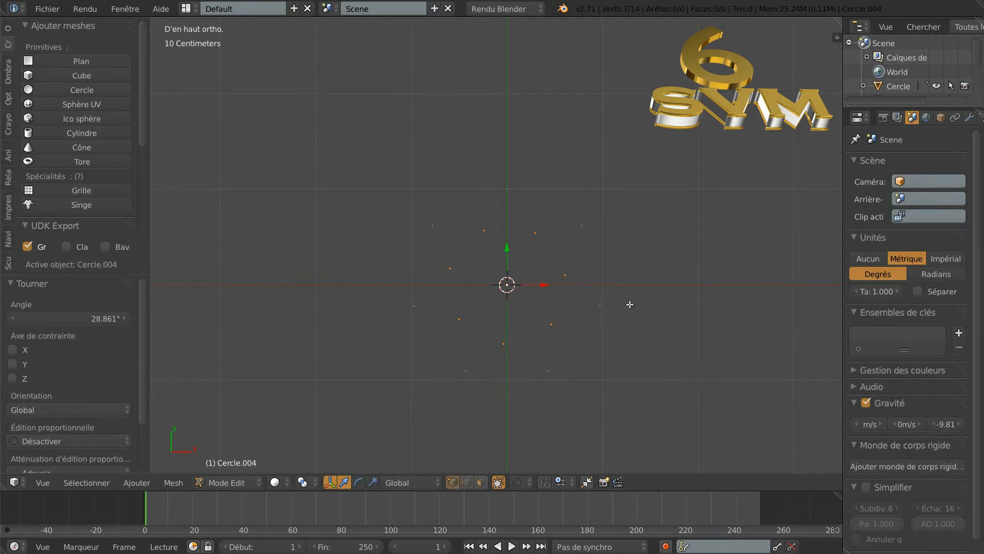
{"action": "key", "text": "r"}
{"action": "left_click", "coordinate": [694, 384]}
Step: Fill both rings of vertices with a single face to form a seven-pointed star
{"action": "key", "text": "a"}
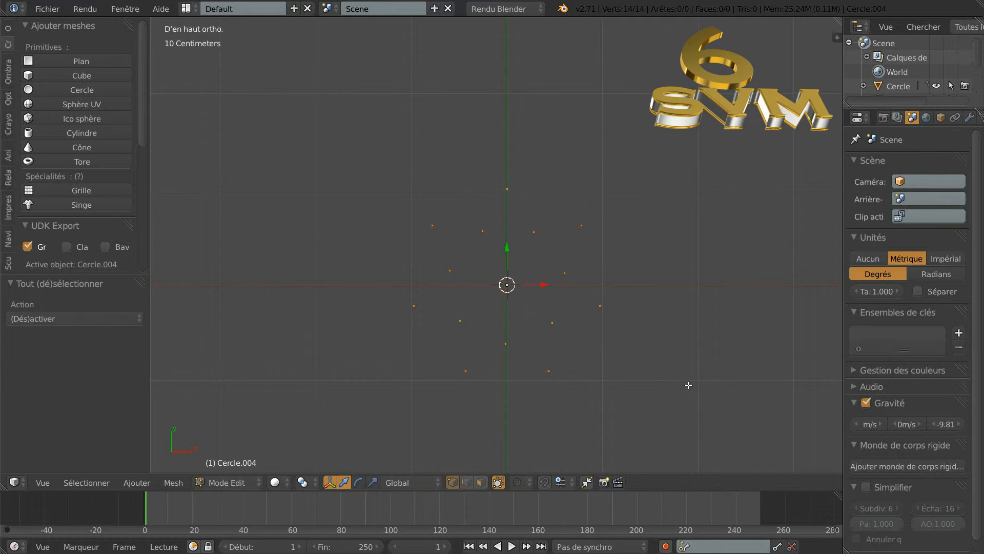
{"action": "key", "text": "f"}
{"action": "scroll", "coordinate": [687, 385], "scroll_direction": "up", "scroll_amount": 2}
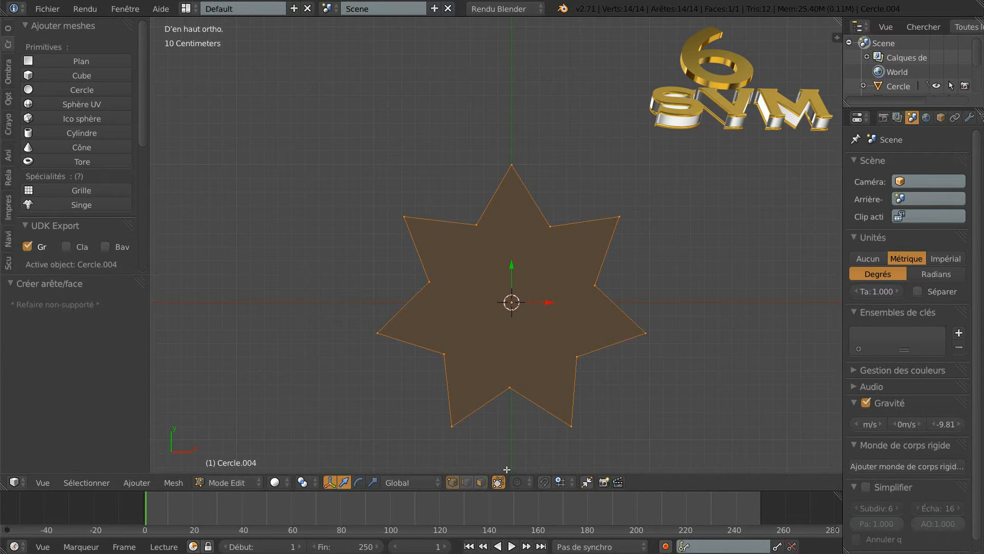
Step: Delete only the star's face in face selection mode, keeping its outline edges
{"action": "left_click", "coordinate": [480, 482]}
{"action": "key", "text": "a"}
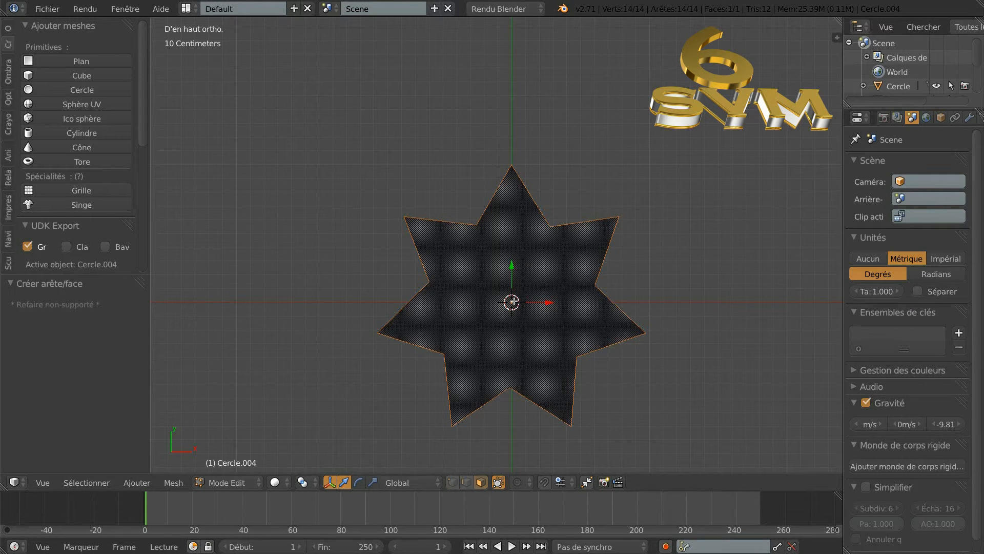
{"action": "key", "text": "x"}
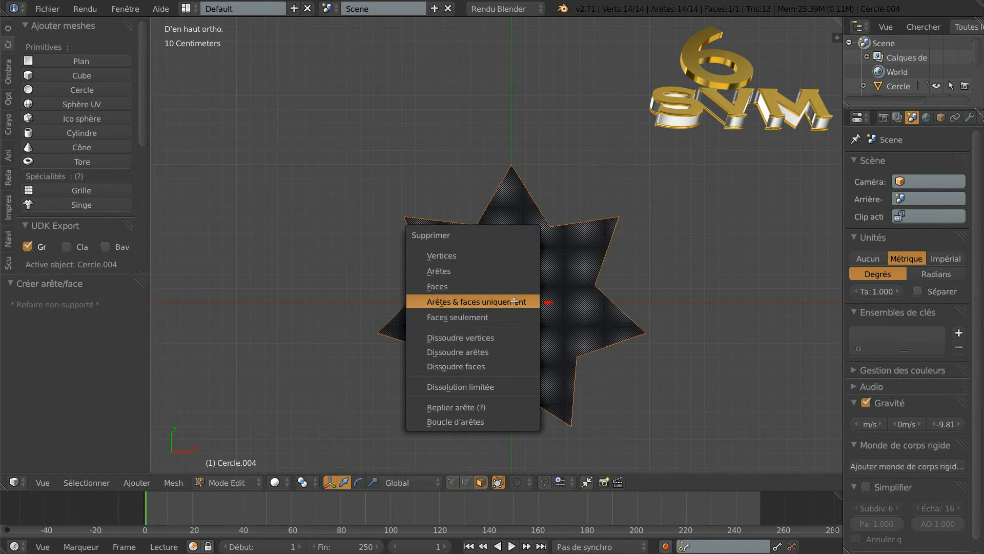
{"action": "left_click", "coordinate": [494, 320]}
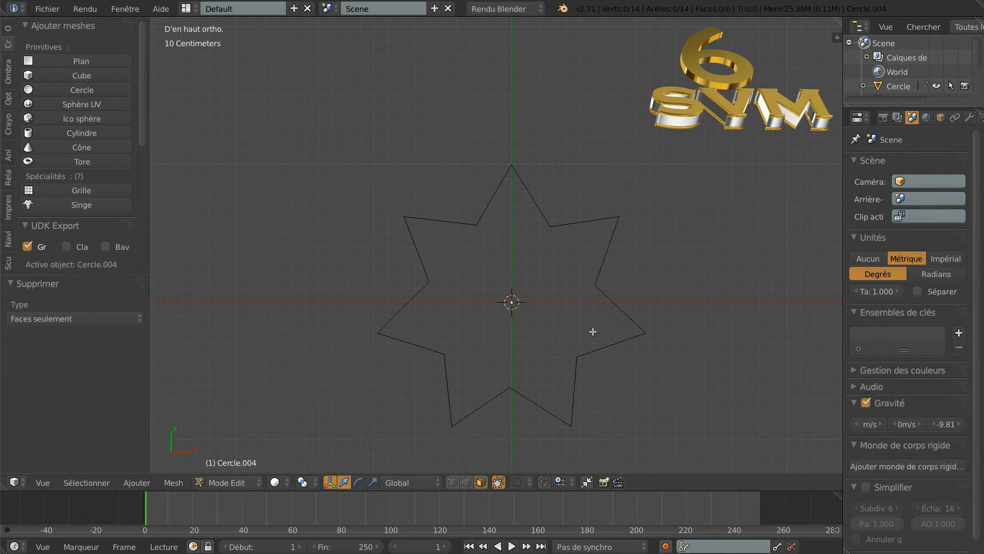
Step: Extrude the star's whole outline edge loop and scale it to 0 at the centre to create radial faces
{"action": "middle_click_drag", "start_coordinate": [641, 379], "coordinate": [628, 323], "text": "shift"}
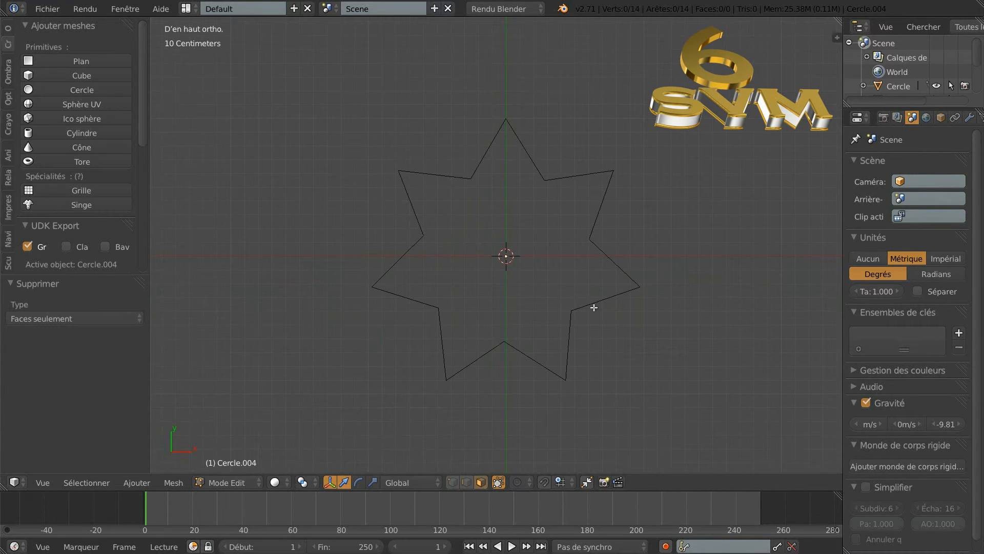
{"action": "left_click", "coordinate": [465, 481]}
{"action": "left_click", "coordinate": [599, 301], "text": "alt"}
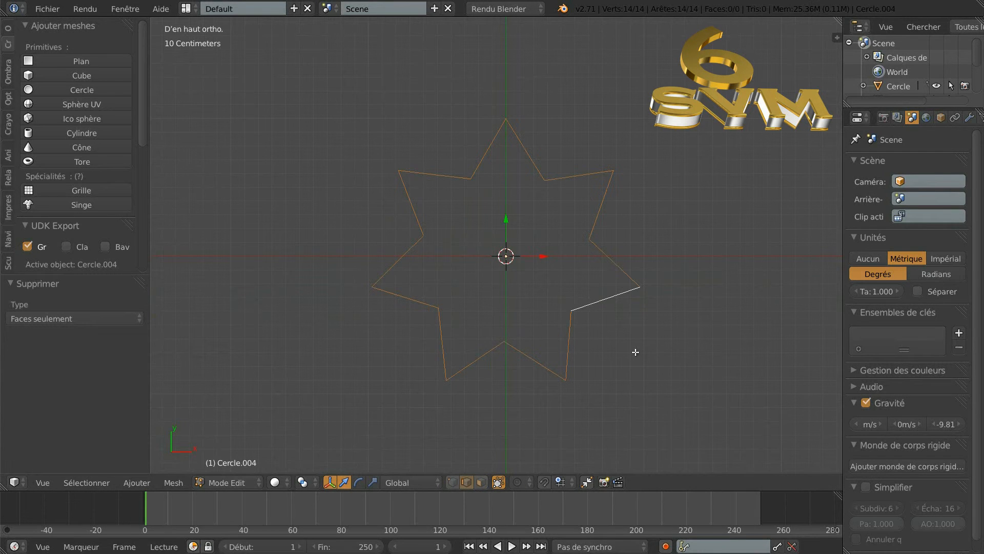
{"action": "key", "text": "e"}
{"action": "key", "text": "s"}
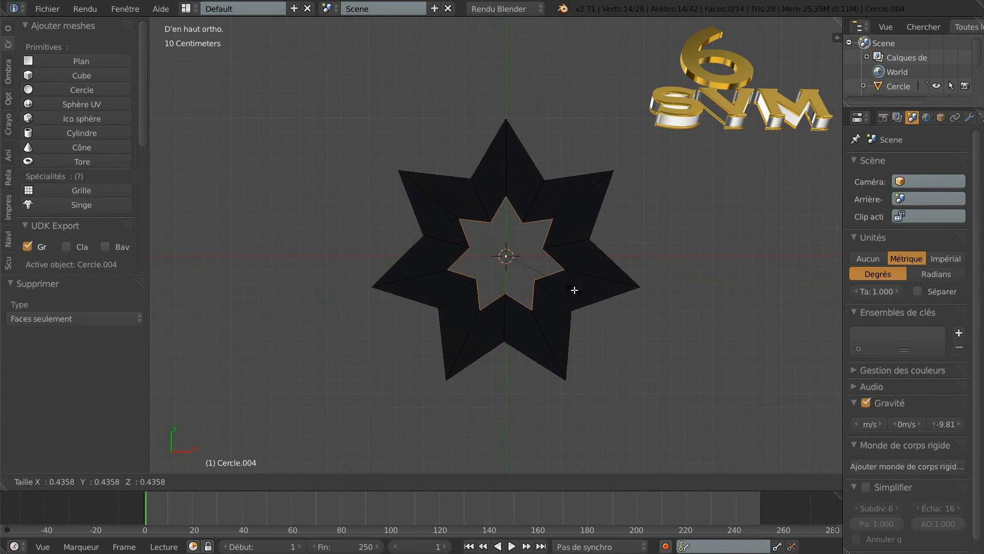
{"action": "type", "text": "0"}
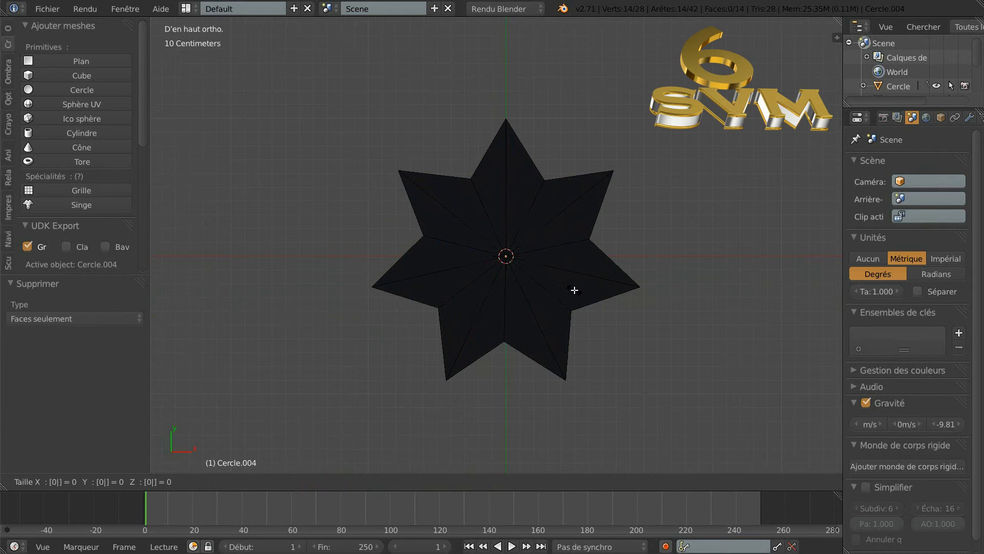
{"action": "key", "text": "Return"}
Step: Extrude the entire flat star upward along Z by about 53 cm to give it thickness
{"action": "middle_click_drag", "start_coordinate": [703, 336], "coordinate": [570, 316]}
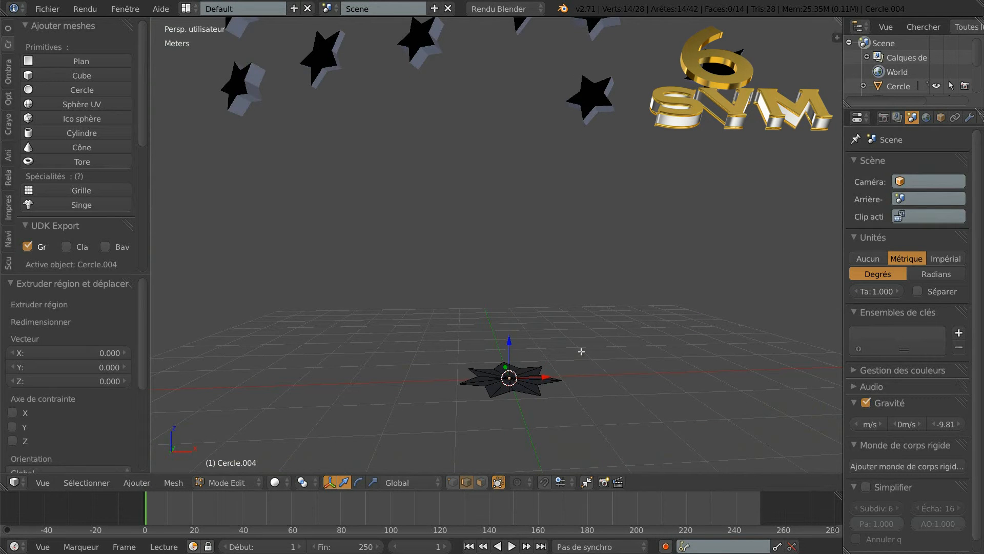
{"action": "key", "text": "a"}
{"action": "key", "text": "e"}
{"action": "left_click_drag", "start_coordinate": [512, 316], "coordinate": [513, 310]}
{"action": "scroll", "coordinate": [540, 385], "scroll_direction": "up", "scroll_amount": 2}
{"action": "scroll", "coordinate": [540, 383], "scroll_direction": "down", "scroll_amount": 2}
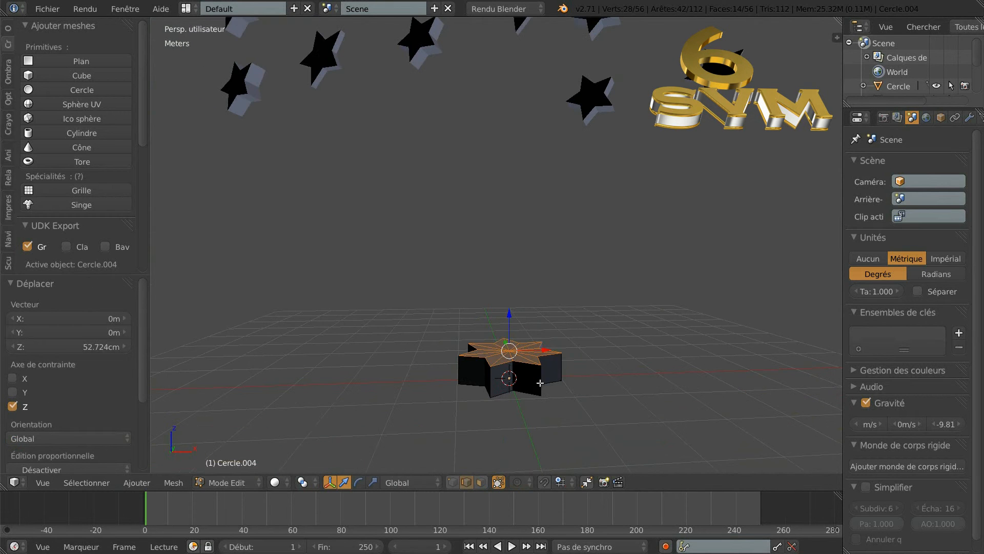
Step: Select the whole star mesh and remove its duplicate vertices with a merge distance of 0.0001
{"action": "key", "text": "a"}
{"action": "key", "text": "a"}
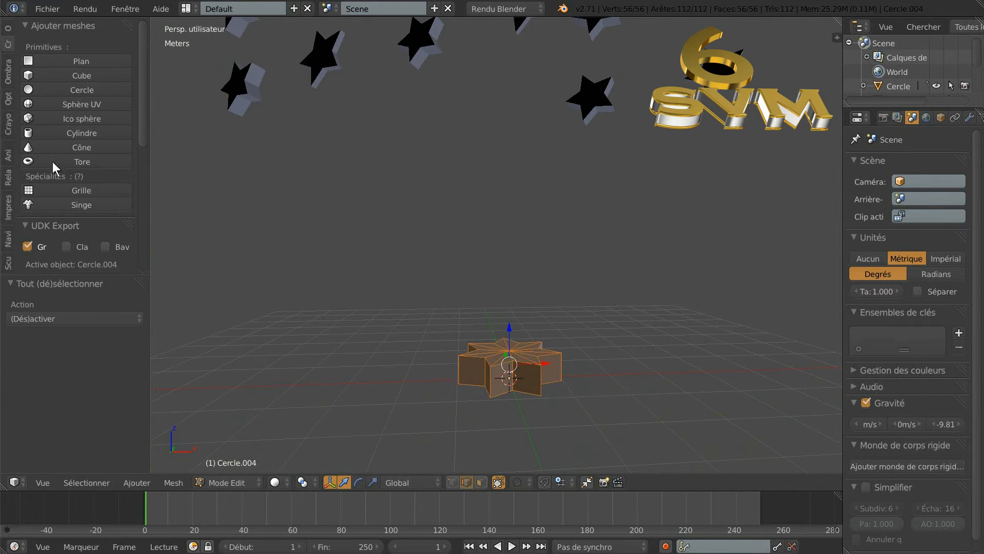
{"action": "scroll", "coordinate": [15, 39], "scroll_direction": "down", "scroll_amount": 5}
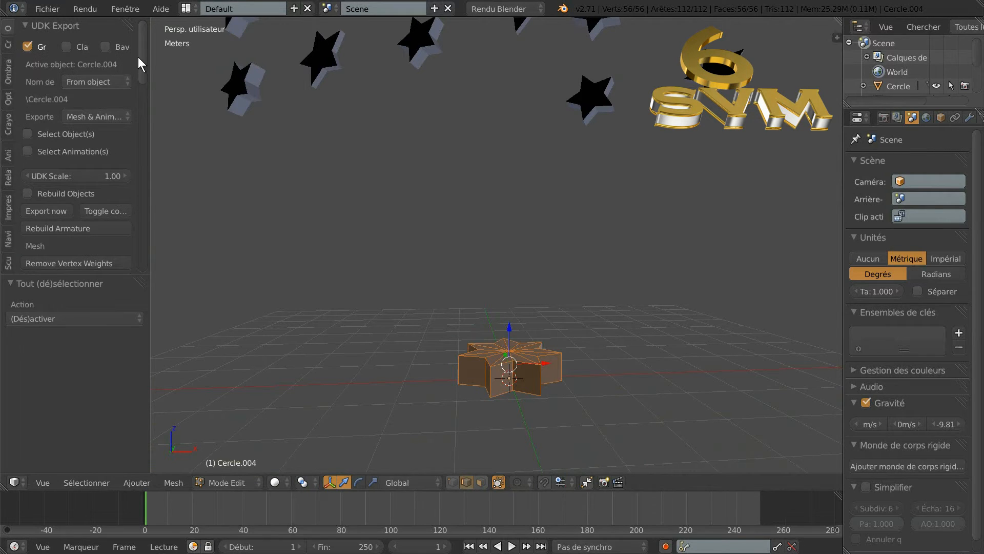
{"action": "left_click_drag", "start_coordinate": [139, 60], "coordinate": [134, 255]}
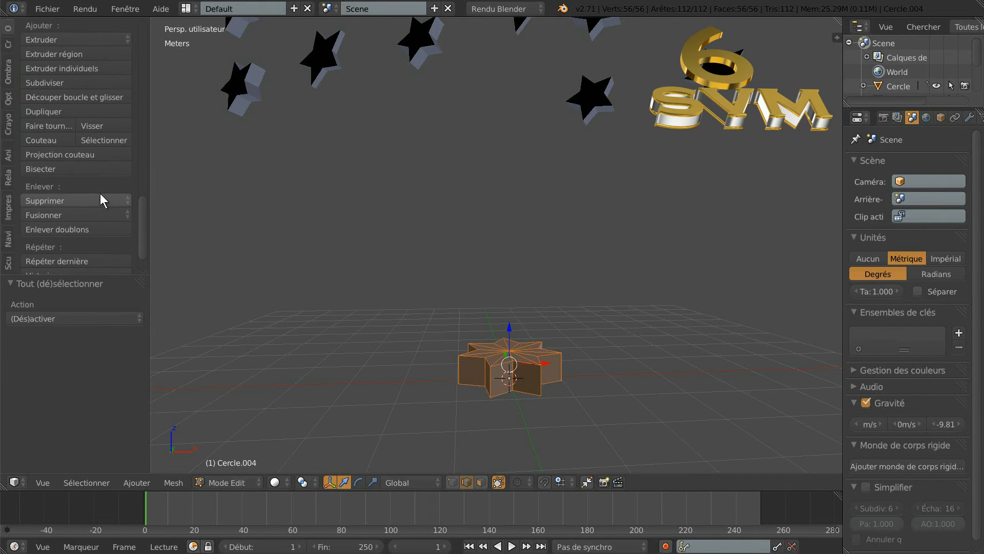
{"action": "left_click", "coordinate": [70, 229]}
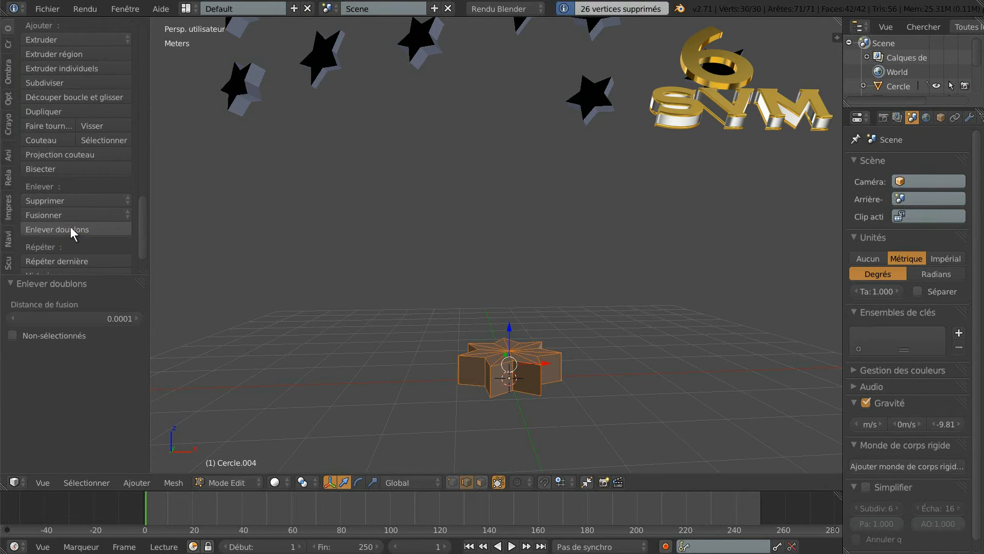
Step: Move the entire star mesh up along the Z axis by about 65 cm
{"action": "scroll", "coordinate": [651, 304], "scroll_direction": "up", "scroll_amount": 2}
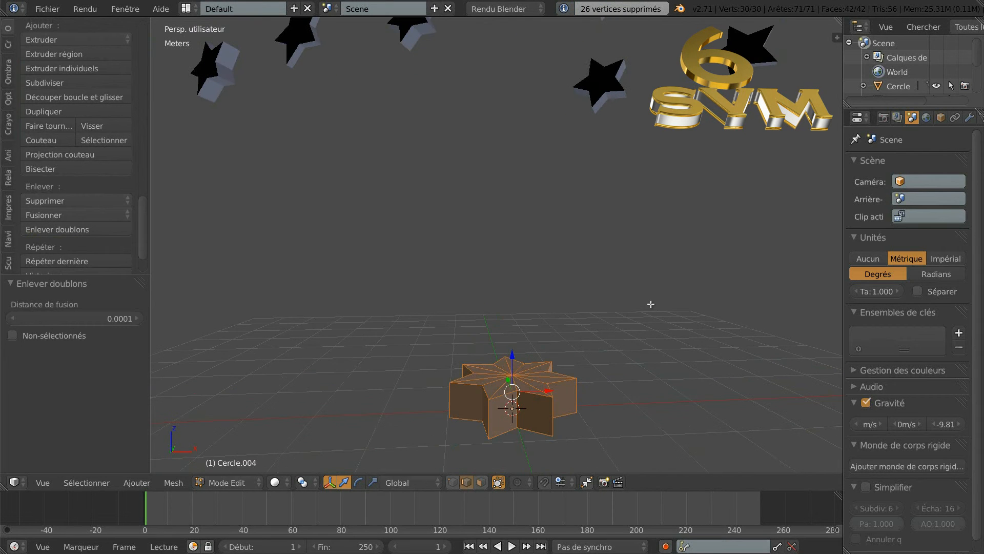
{"action": "key", "text": "g"}
{"action": "key", "text": "z"}
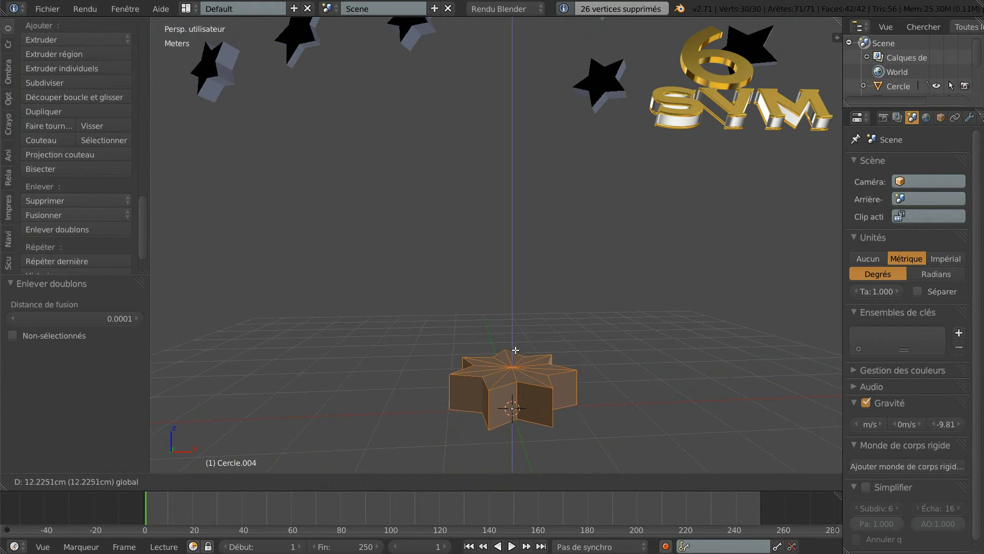
{"action": "left_click", "coordinate": [501, 308]}
Step: Raise the star further along the Z axis by about 5.6 m, to the height of the black stars
{"action": "scroll", "coordinate": [602, 295], "scroll_direction": "down", "scroll_amount": 1}
{"action": "scroll", "coordinate": [602, 295], "scroll_direction": "down", "scroll_amount": 3}
{"action": "scroll", "coordinate": [601, 300], "scroll_direction": "up", "scroll_amount": 2}
{"action": "mouse_move", "coordinate": [602, 306]}
{"action": "middle_mouse_down"}
{"action": "mouse_move", "coordinate": [601, 333]}
{"action": "mouse_move", "coordinate": [604, 300]}
{"action": "middle_mouse_up"}
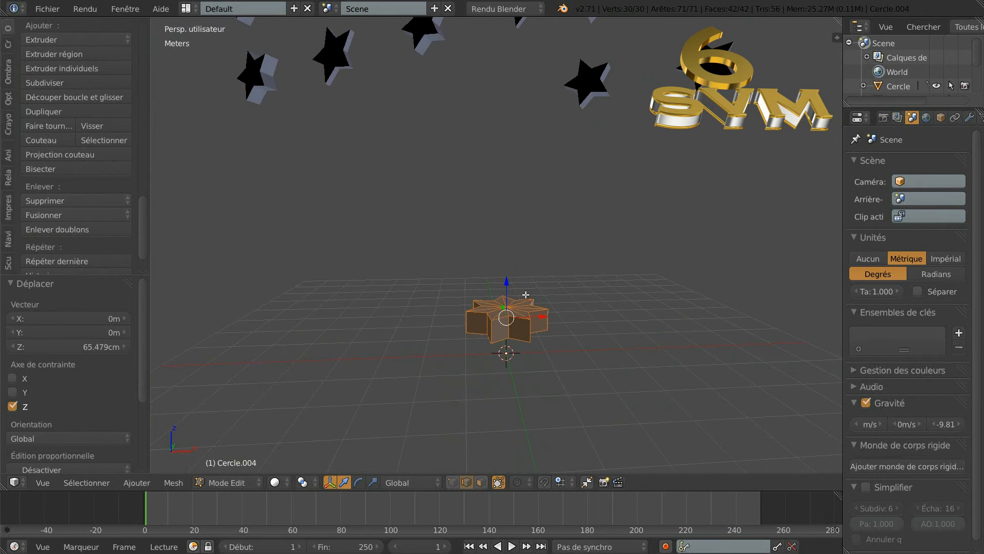
{"action": "key", "text": "g"}
{"action": "key", "text": "z"}
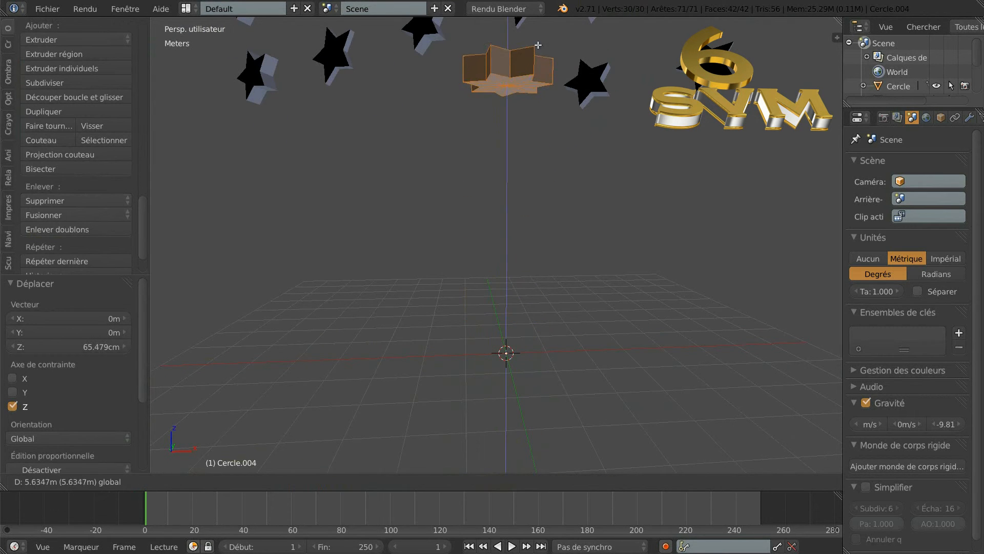
{"action": "left_click", "coordinate": [533, 16]}
Step: Delete only the faces of the whole star in top view, keeping its edges and vertices
{"action": "scroll", "coordinate": [542, 262], "scroll_direction": "up", "scroll_amount": 1}
{"action": "middle_click_drag", "start_coordinate": [577, 309], "coordinate": [569, 330]}
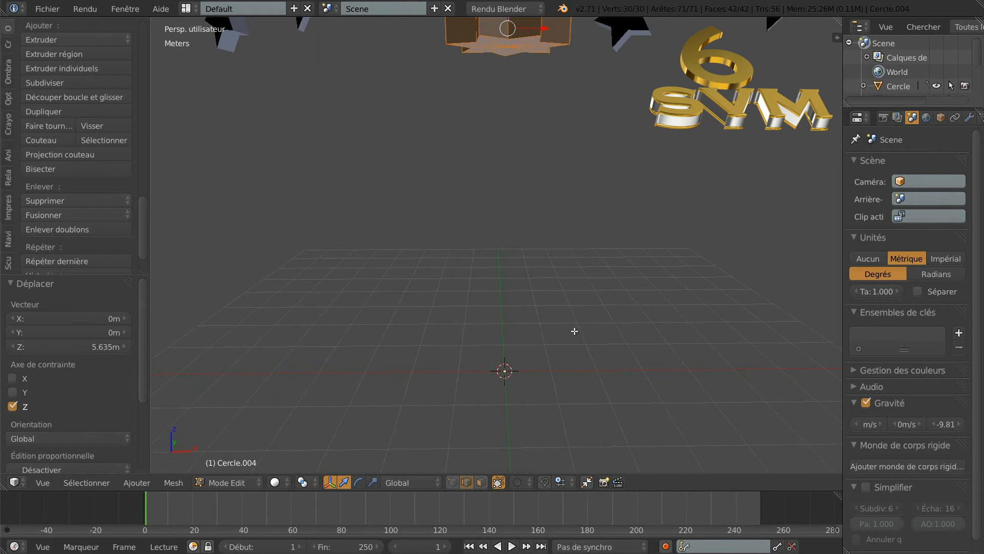
{"action": "key", "text": "KP_7"}
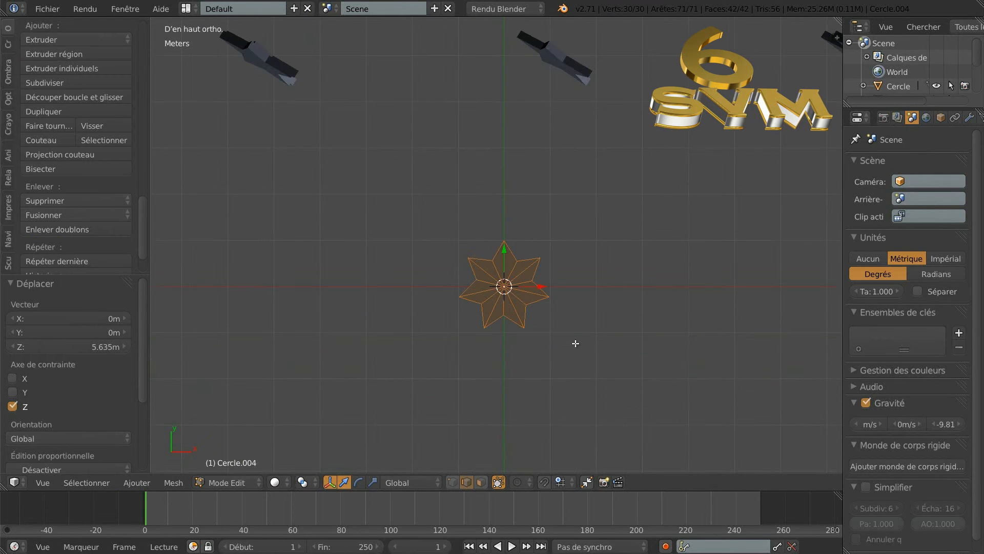
{"action": "key", "text": "x"}
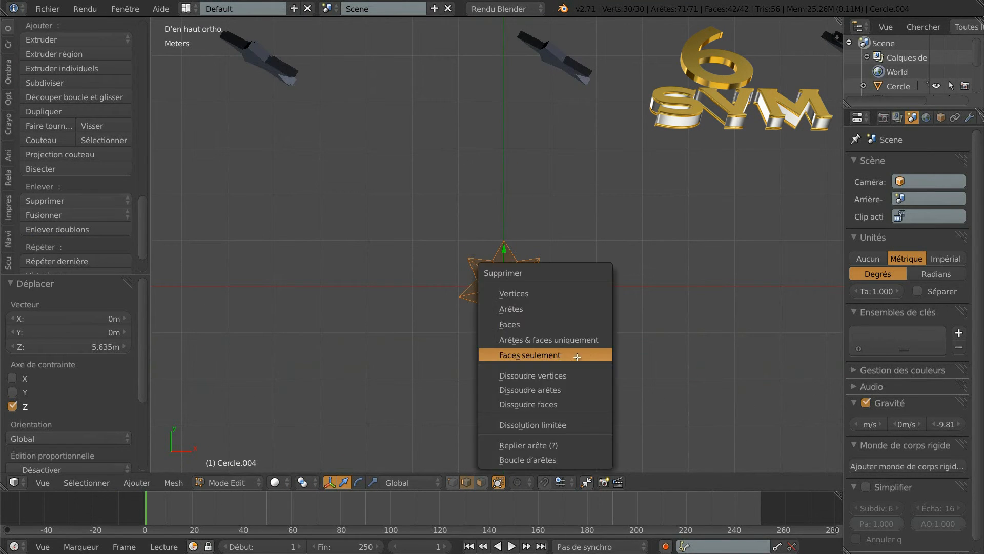
{"action": "left_click", "coordinate": [576, 359]}
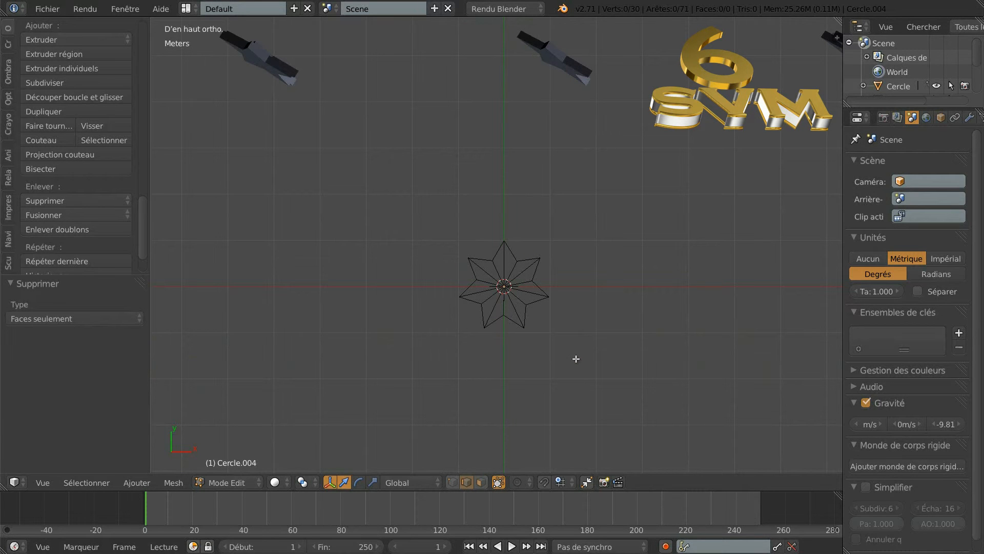
Step: Select all of the star's remaining wireframe and delete its vertices
{"action": "key", "text": "a"}
{"action": "key", "text": "c"}
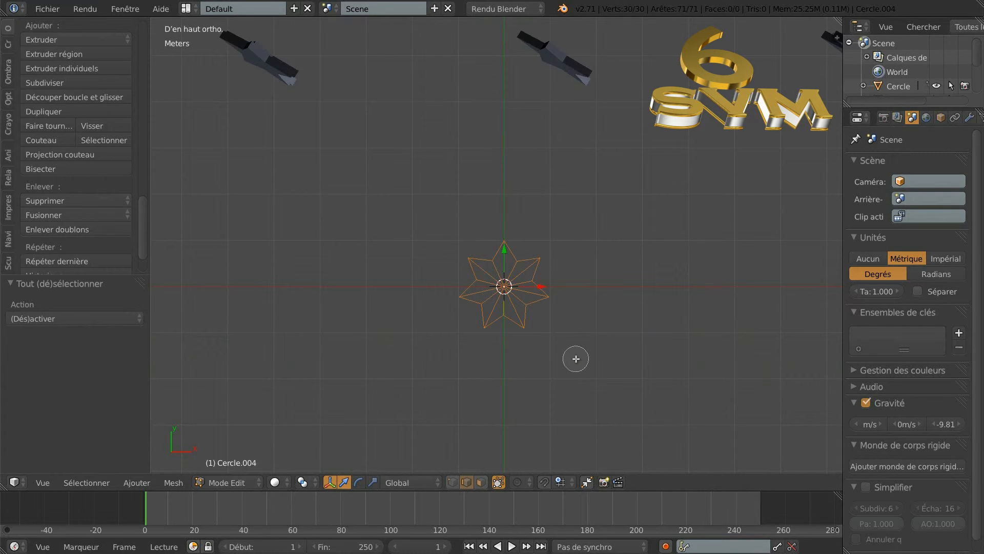
{"action": "key", "text": "Escape"}
{"action": "key", "text": "x"}
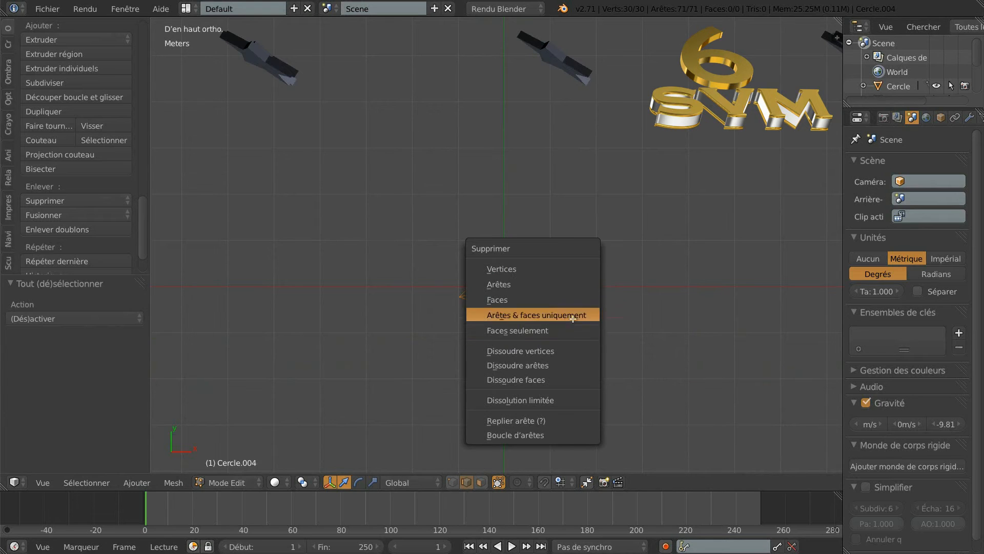
{"action": "left_click", "coordinate": [565, 270]}
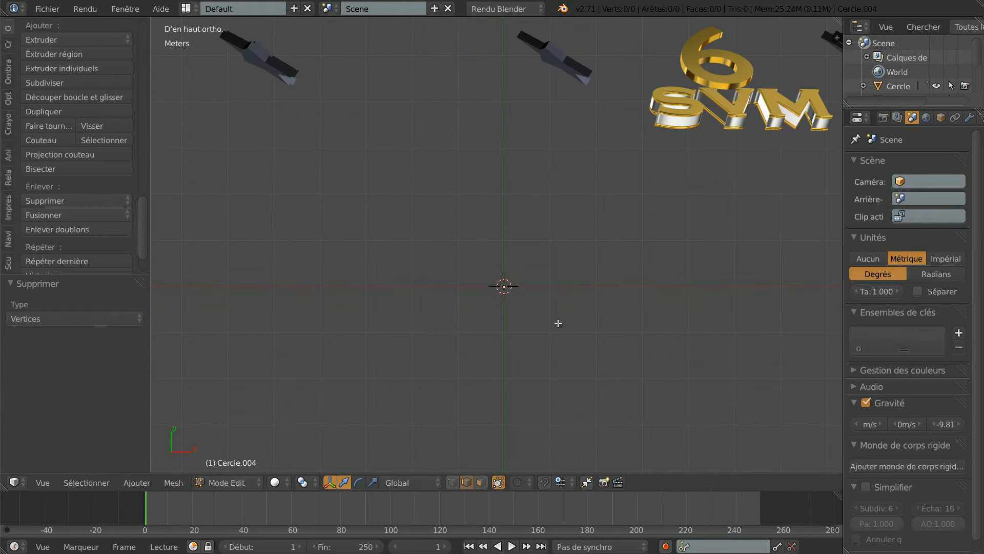
Step: Return to Object Mode and add a new mesh circle with 7 vertices and a 1 m radius
{"action": "left_click", "coordinate": [221, 482]}
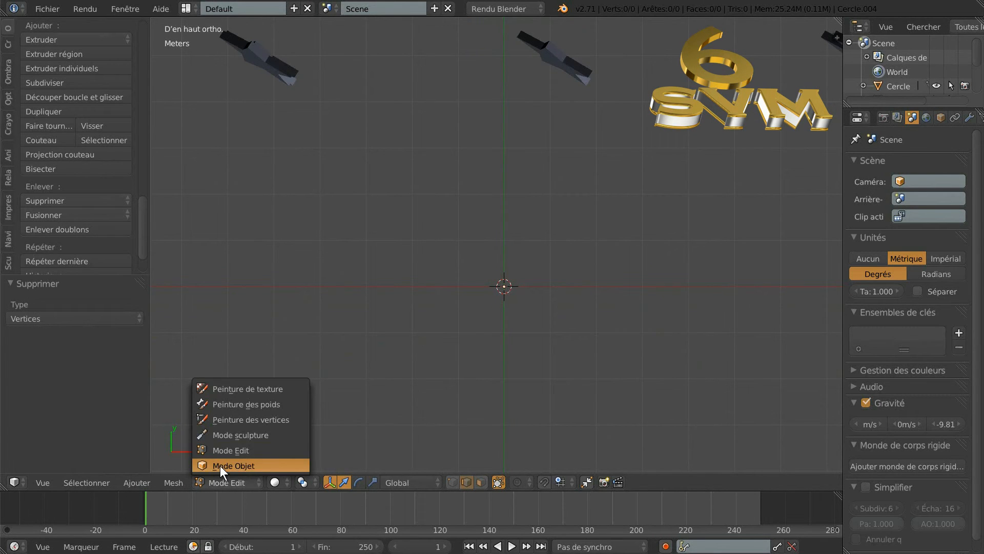
{"action": "left_click", "coordinate": [220, 465]}
{"action": "left_click_drag", "start_coordinate": [146, 228], "coordinate": [142, 53]}
{"action": "left_click", "coordinate": [4, 43]}
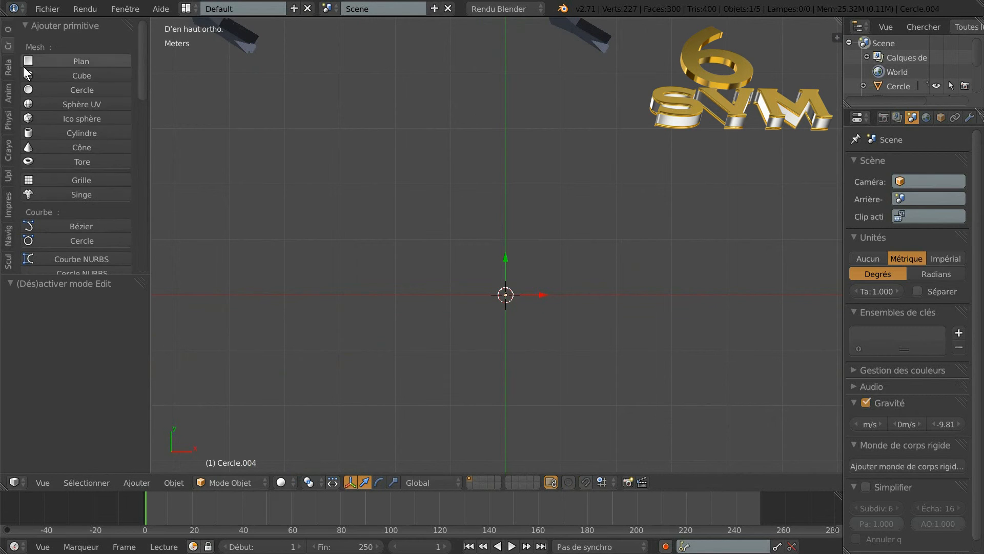
{"action": "left_click", "coordinate": [47, 85]}
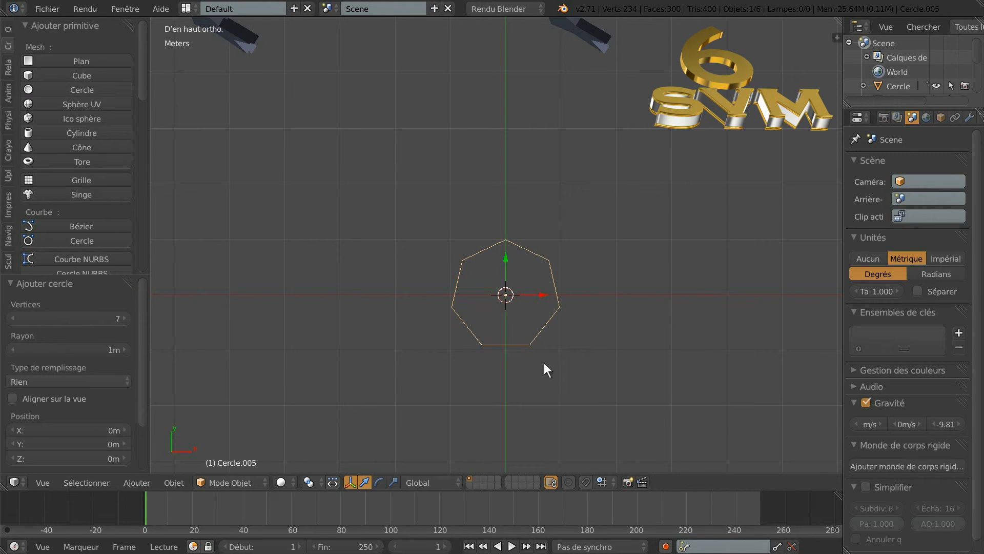
Step: Enter Edit Mode on the new circle and delete only its edges and faces, keeping the seven vertices
{"action": "key", "text": "Tab"}
{"action": "scroll", "coordinate": [610, 372], "scroll_direction": "up", "scroll_amount": 2}
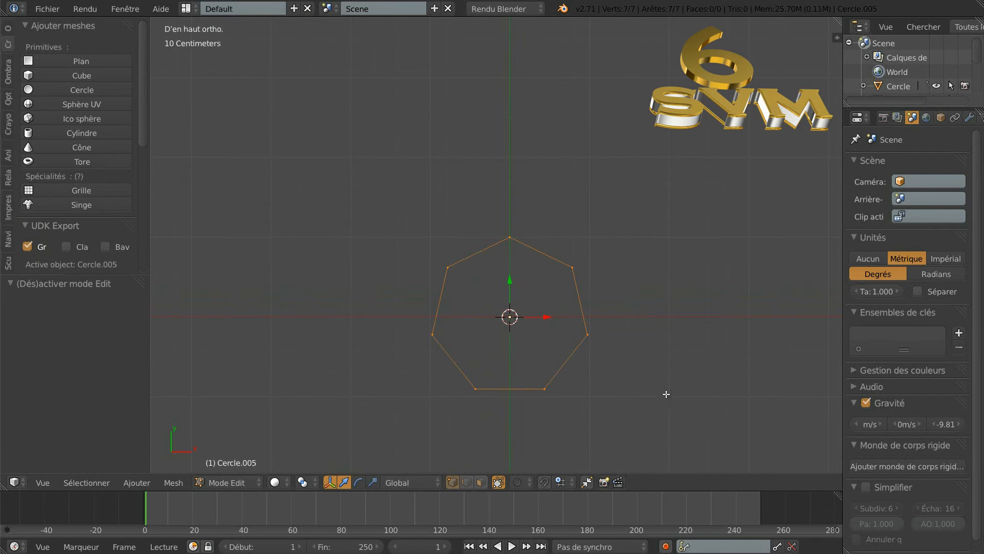
{"action": "key", "text": "x"}
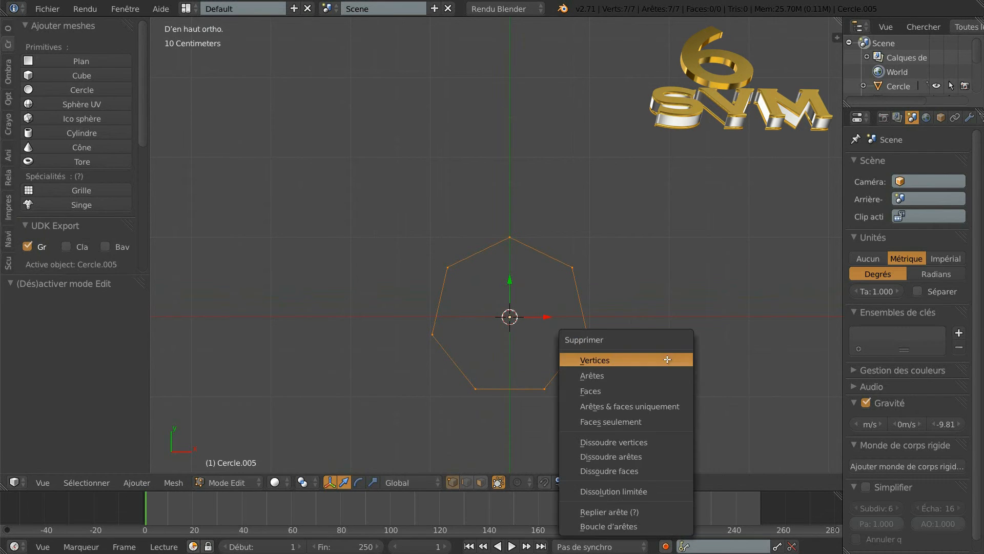
{"action": "left_click", "coordinate": [685, 406]}
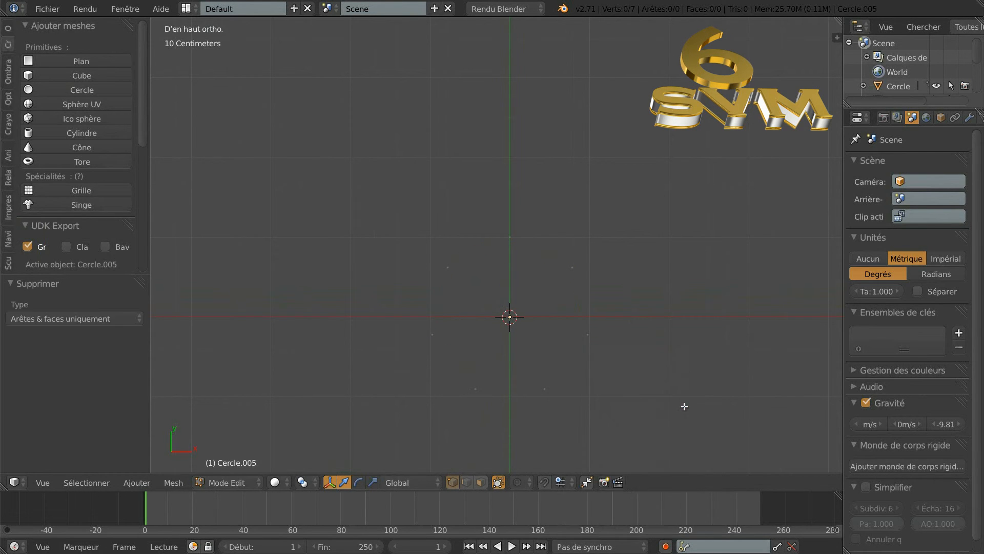
Step: Duplicate all seven vertices and scale the copy down to about 0.554 around the centre
{"action": "key", "text": "a"}
{"action": "key", "text": "shift+d"}
{"action": "key", "text": "s"}
{"action": "left_click", "coordinate": [610, 344]}
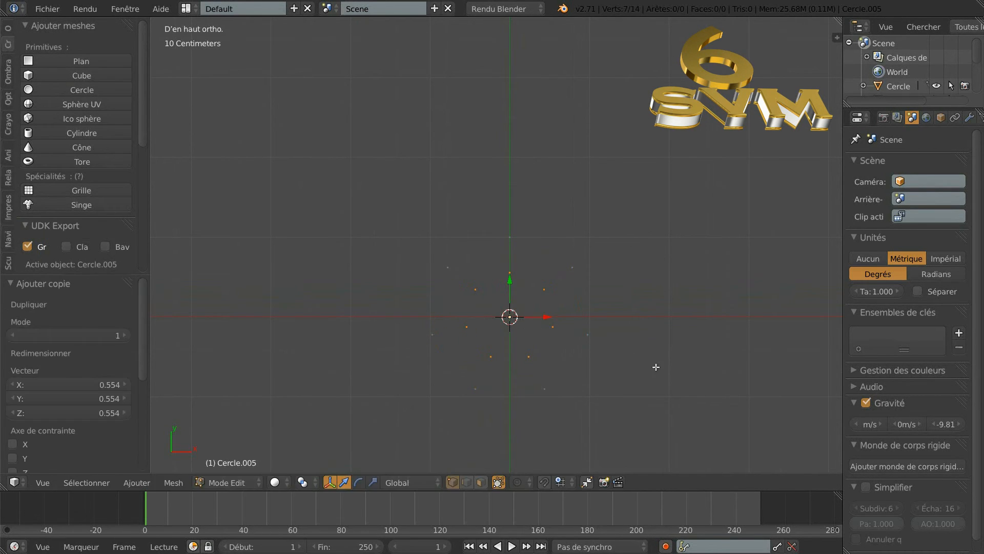
Step: Rotate the inner vertices by about 24° and fill all the vertices with a single star-shaped face
{"action": "key", "text": "r"}
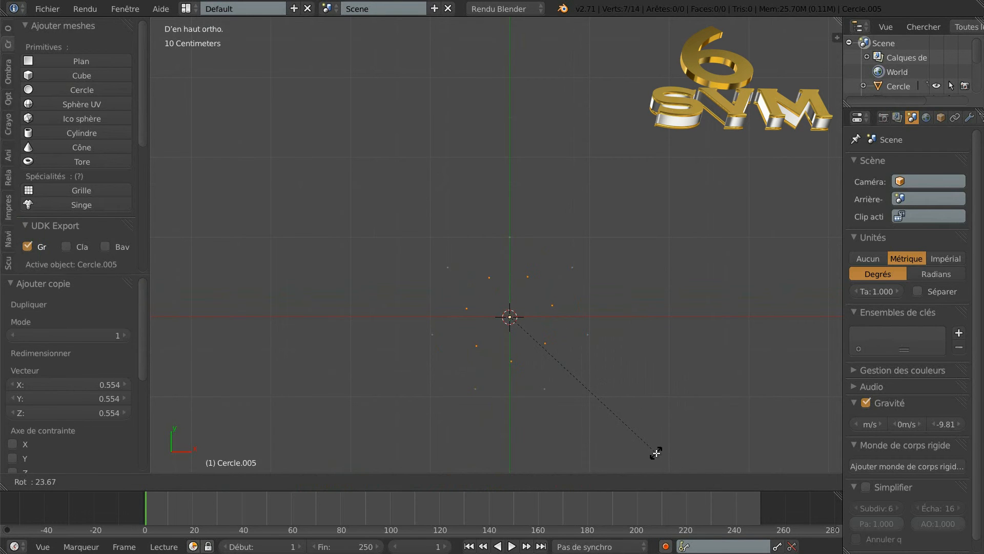
{"action": "left_click", "coordinate": [656, 451]}
{"action": "key", "text": "a"}
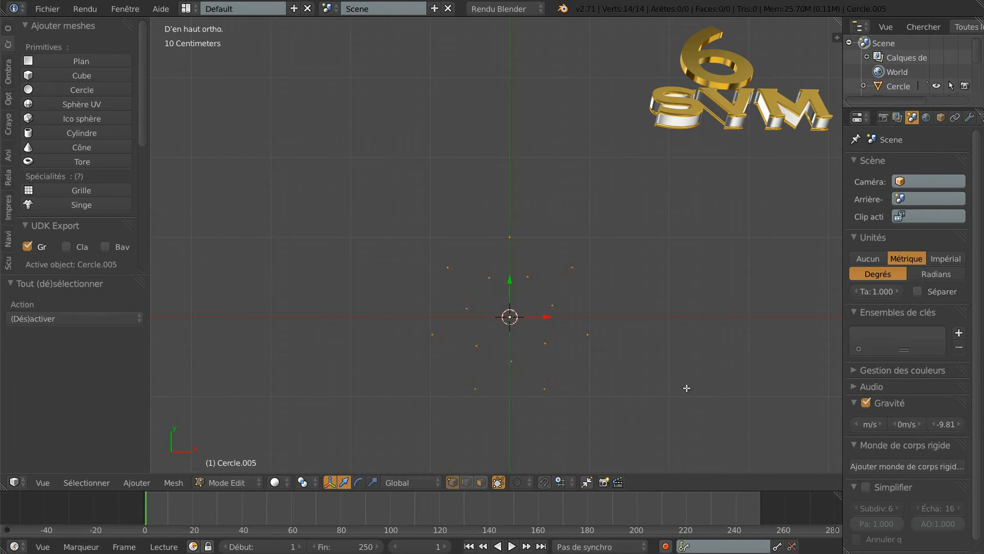
{"action": "key", "text": "f"}
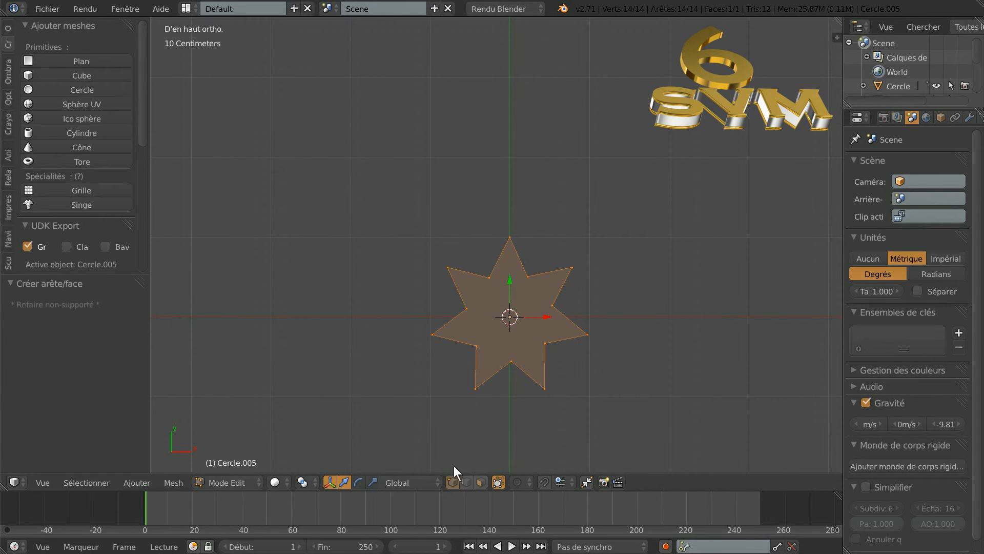
Step: Select the star's face in face selection mode and delete only the face, keeping the outline edges
{"action": "right_click", "coordinate": [512, 321]}
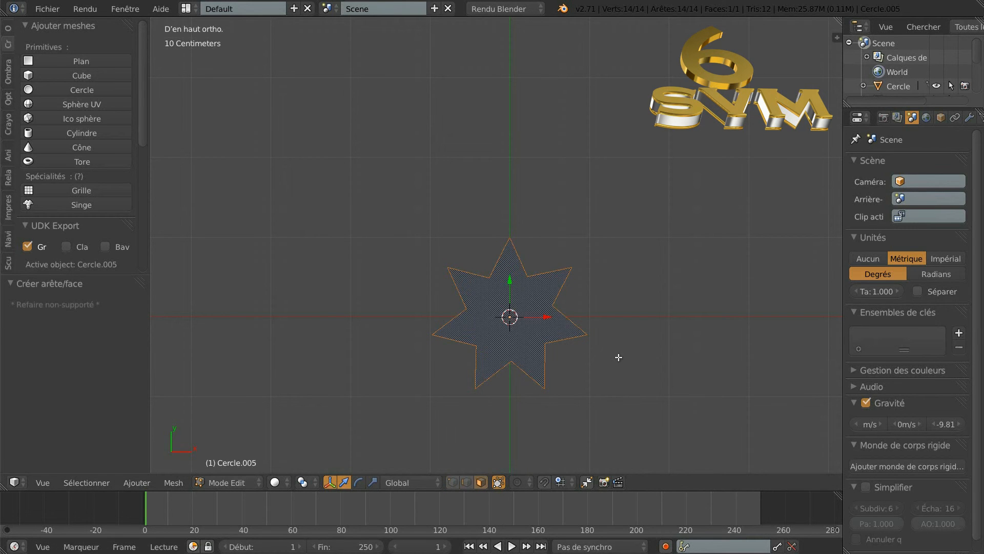
{"action": "key", "text": "x"}
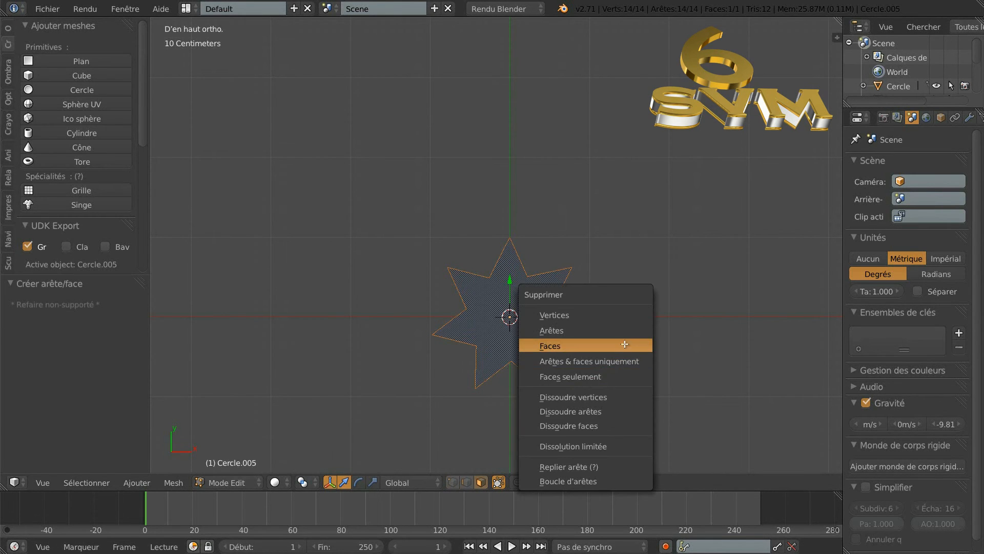
{"action": "left_click", "coordinate": [624, 347]}
{"action": "key", "text": "ctrl+z"}
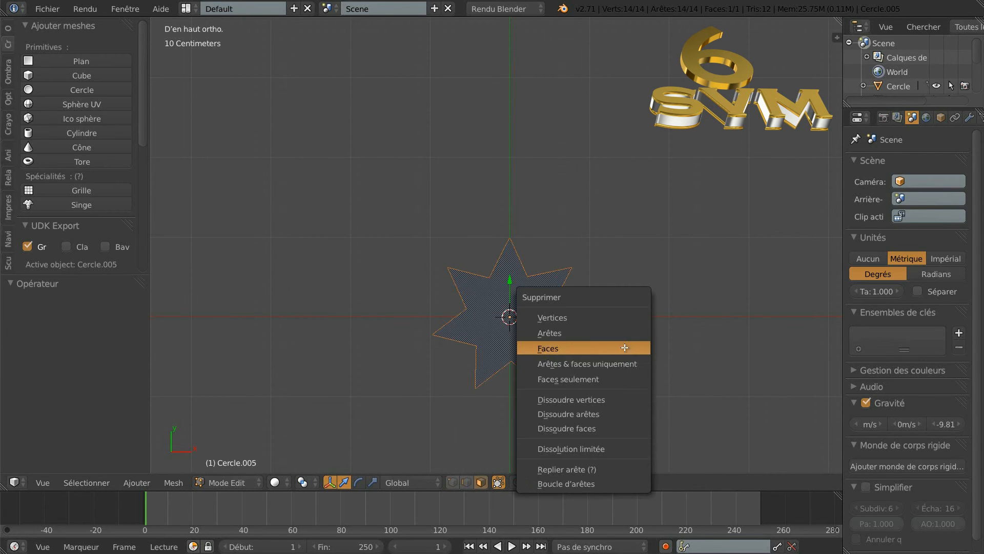
{"action": "left_click", "coordinate": [624, 378]}
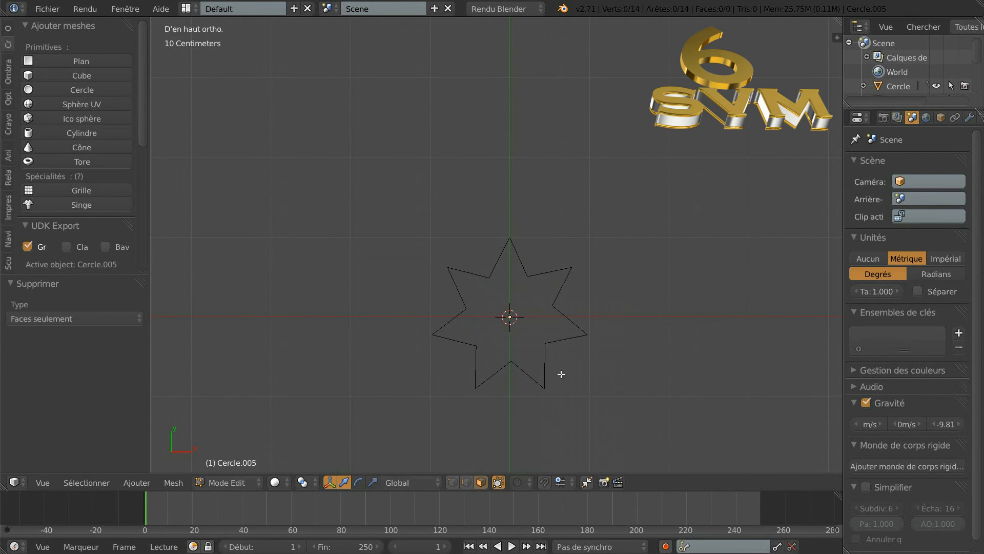
Step: Switch to edge selection mode and select the star's complete outline edge loop
{"action": "left_click", "coordinate": [466, 482]}
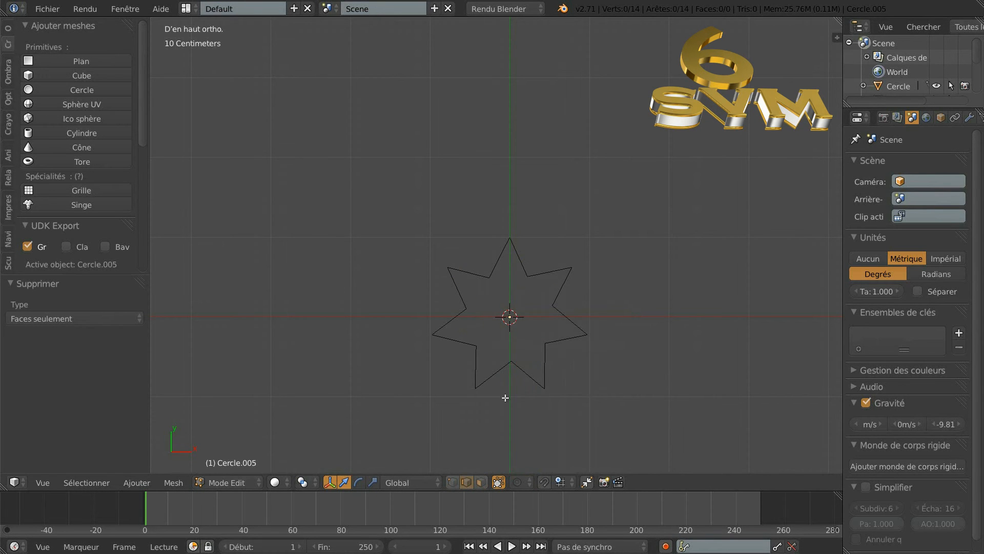
{"action": "left_click", "coordinate": [521, 373], "text": "alt"}
{"action": "key", "text": "e"}
{"action": "key", "text": "s"}
{"action": "left_click", "coordinate": [566, 352]}
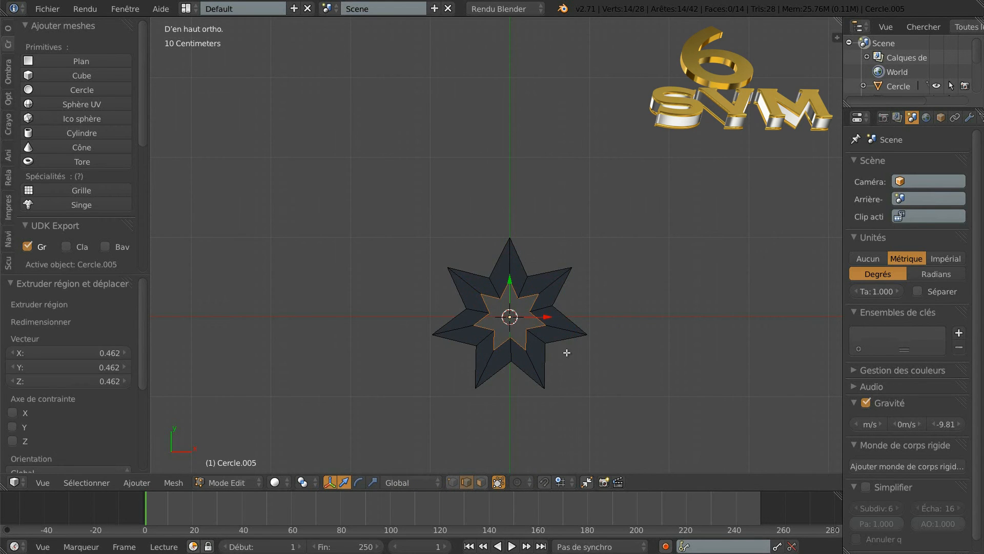
{"action": "key", "text": "ctrl+z"}
Step: Extrude the selected star outline and scale it to 0 so the new faces converge at the centre
{"action": "key", "text": "e"}
{"action": "key", "text": "s"}
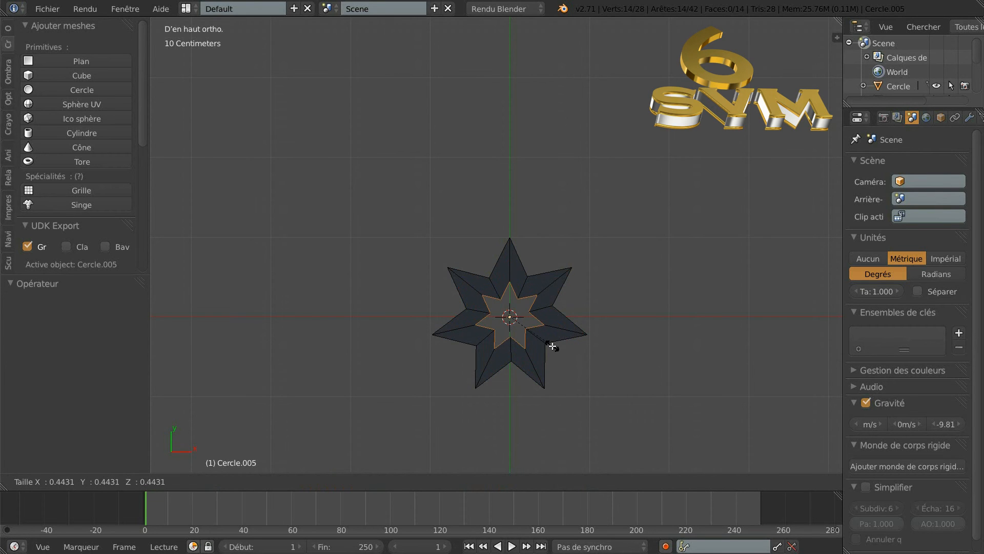
{"action": "type", "text": "0"}
{"action": "key", "text": "Return"}
Step: Select the whole flat star and extrude it upward along the Z axis to give it thickness
{"action": "middle_click_drag", "start_coordinate": [599, 365], "coordinate": [619, 336]}
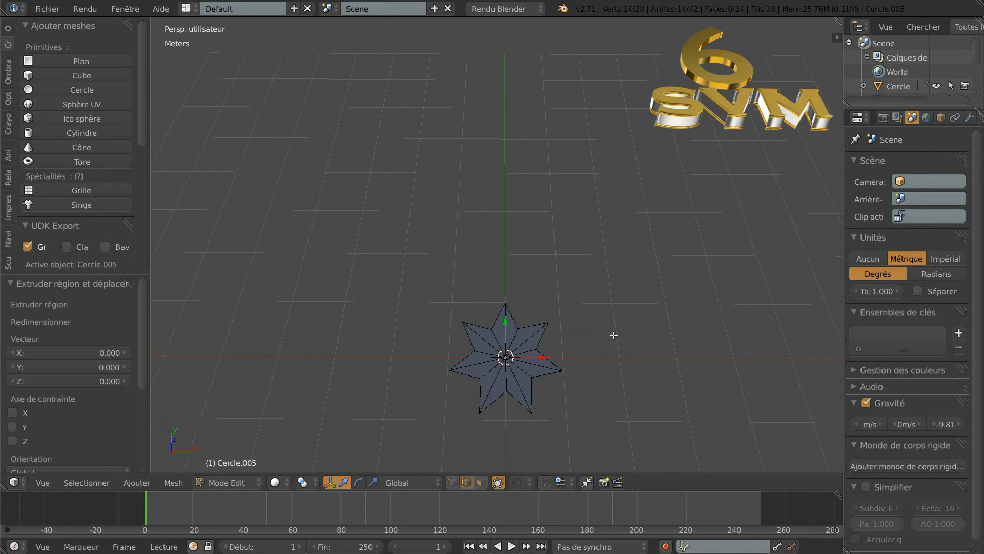
{"action": "key", "text": "a"}
{"action": "key", "text": "a"}
{"action": "middle_click_drag", "start_coordinate": [620, 407], "coordinate": [609, 375]}
{"action": "key", "text": "e"}
{"action": "right_click", "coordinate": [606, 377]}
{"action": "key", "text": "g"}
{"action": "key", "text": "z"}
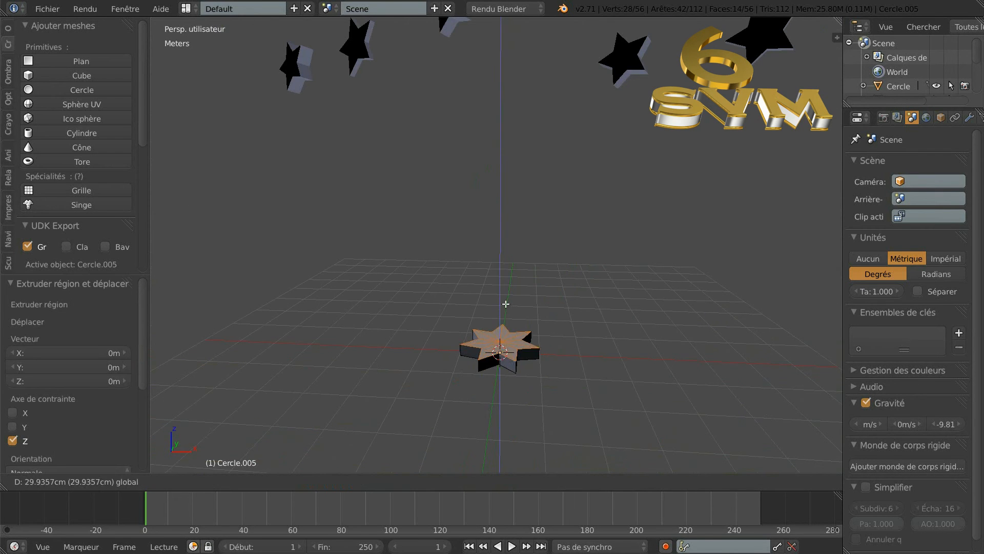
{"action": "left_click", "coordinate": [509, 304]}
Step: Select the entire thickened star mesh and remove its duplicate vertices with a merge distance of 0.0001
{"action": "key", "text": "a"}
{"action": "key", "text": "a"}
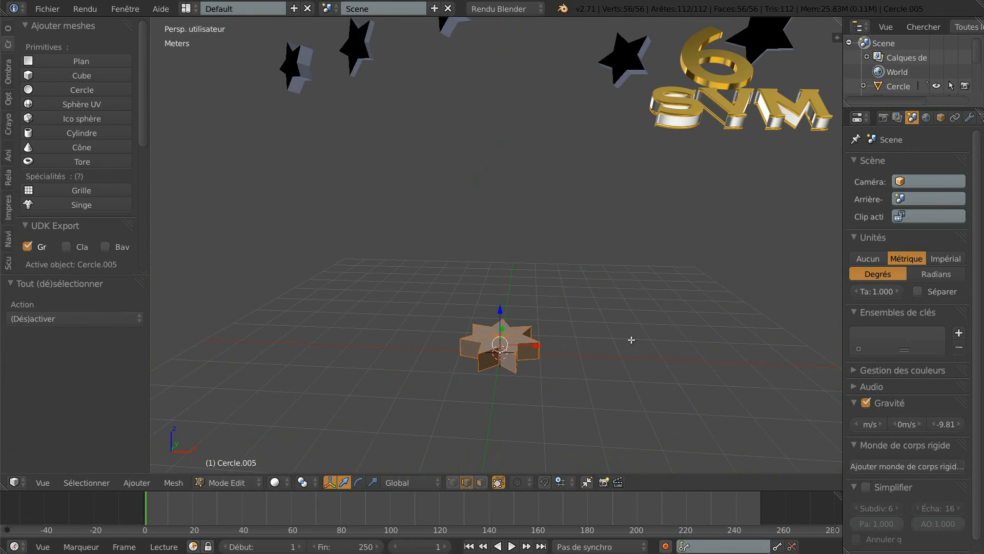
{"action": "scroll", "coordinate": [26, 33], "scroll_direction": "down", "scroll_amount": 8}
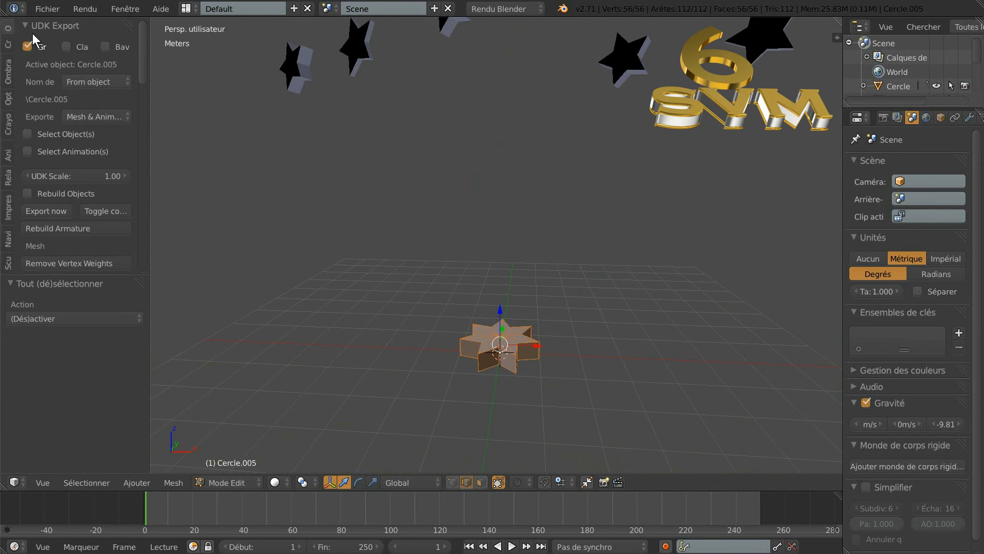
{"action": "scroll", "coordinate": [147, 253], "scroll_direction": "up", "scroll_amount": 10}
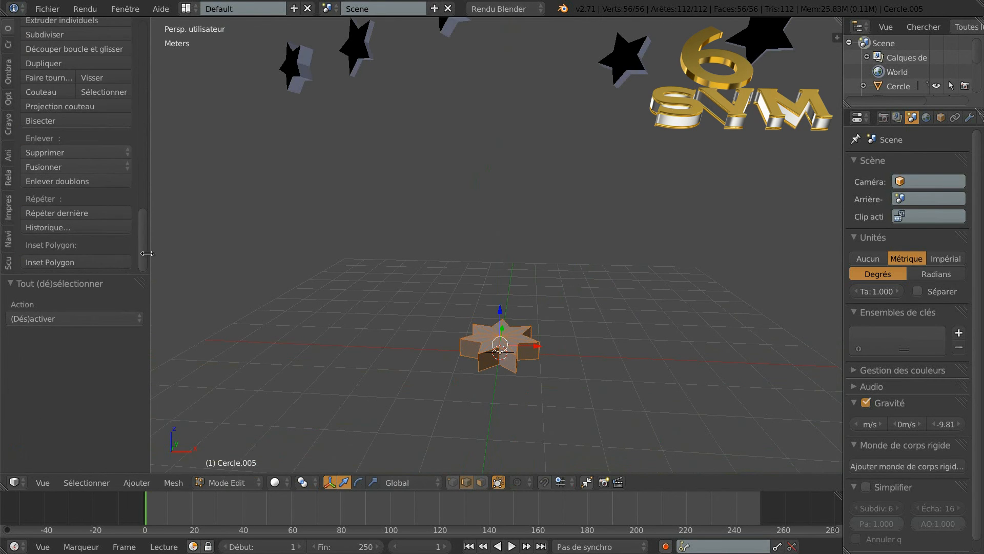
{"action": "left_click", "coordinate": [75, 182]}
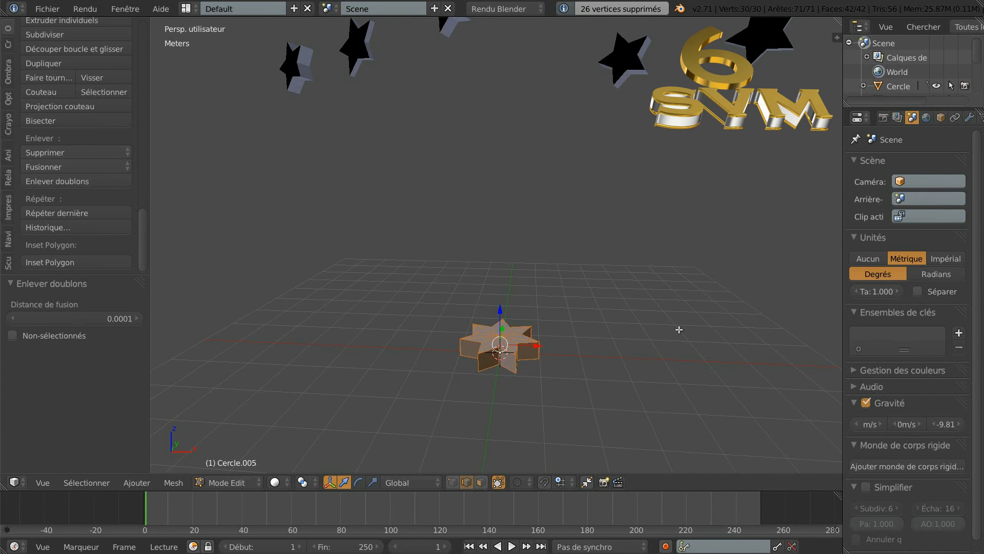
Step: Examine the thickened seven-pointed star up close and from different angles
{"action": "scroll", "coordinate": [675, 333], "scroll_direction": "up", "scroll_amount": 2}
{"action": "middle_click_drag", "start_coordinate": [677, 341], "coordinate": [654, 300]}
{"action": "scroll", "coordinate": [656, 301], "scroll_direction": "up", "scroll_amount": 2}
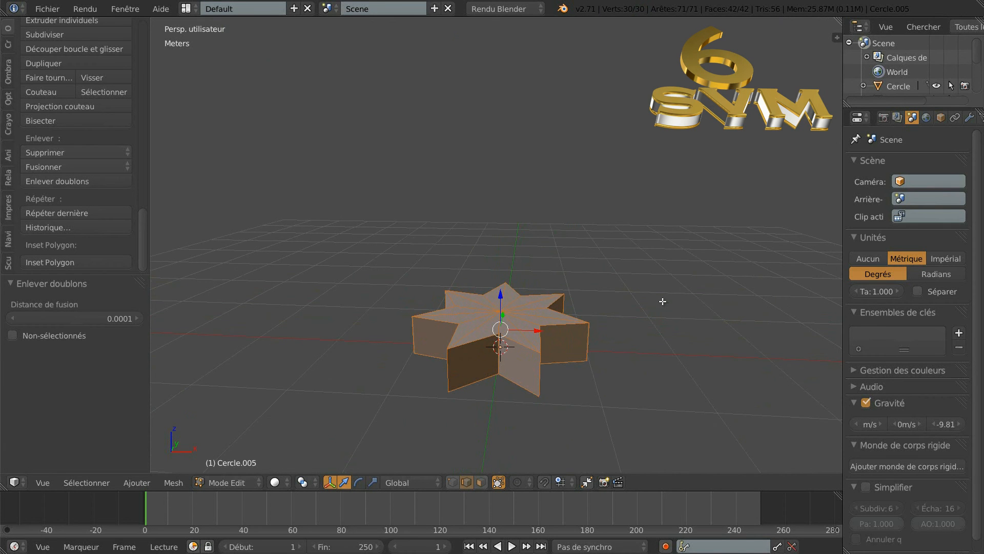
{"action": "scroll", "coordinate": [664, 284], "scroll_direction": "down", "scroll_amount": 2}
{"action": "middle_click_drag", "start_coordinate": [663, 283], "coordinate": [665, 313]}
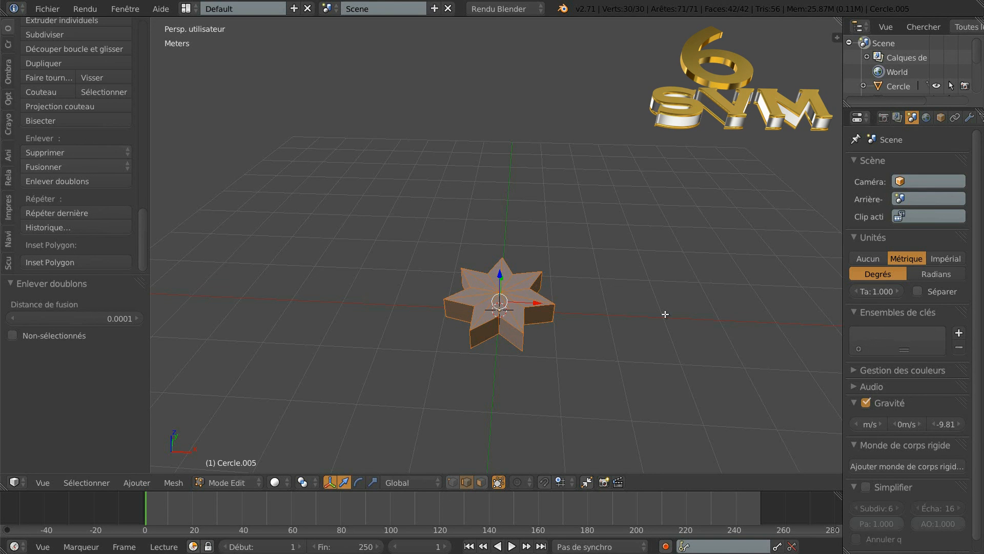
{"action": "middle_click_drag", "start_coordinate": [691, 359], "coordinate": [686, 294], "text": "shift"}
{"action": "scroll", "coordinate": [682, 303], "scroll_direction": "up", "scroll_amount": 3}
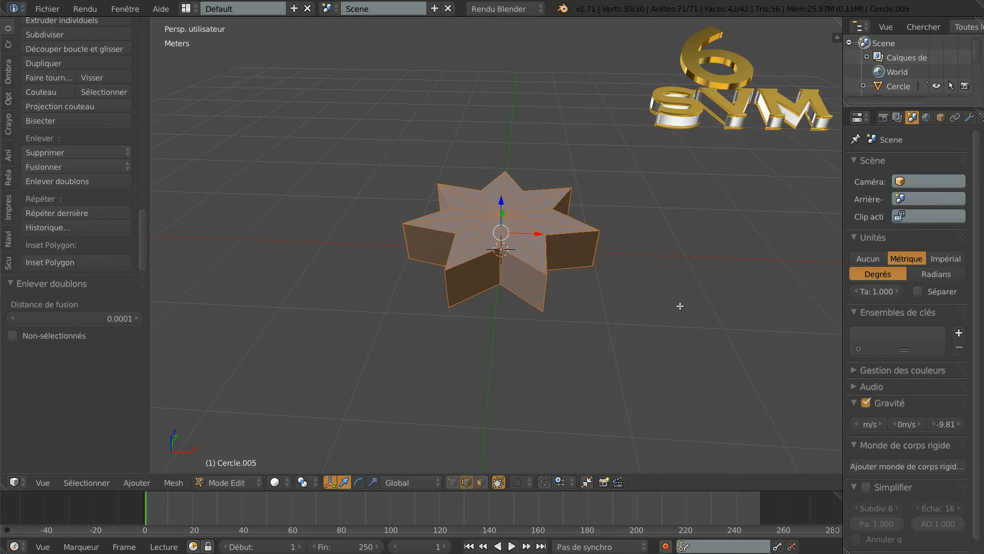
{"action": "scroll", "coordinate": [680, 306], "scroll_direction": "up", "scroll_amount": 1}
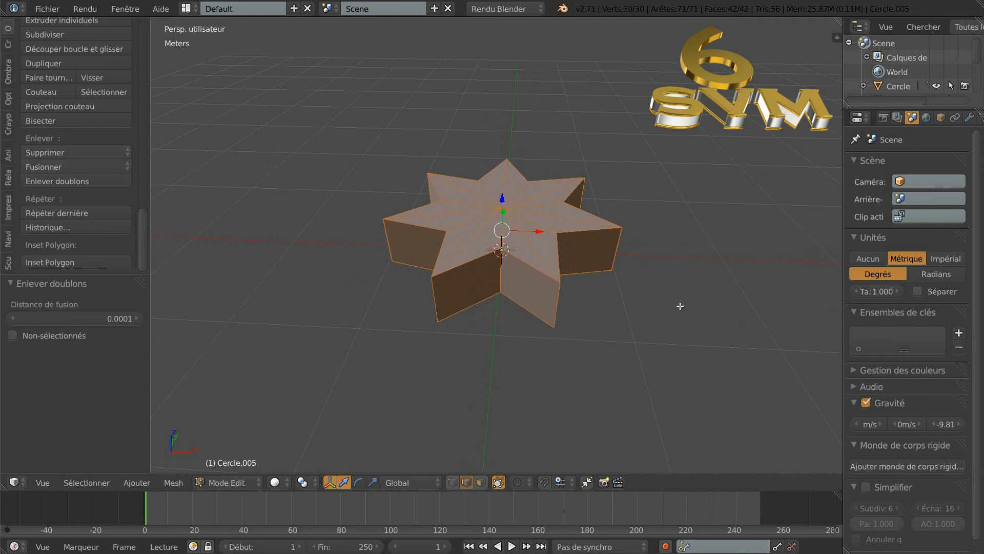